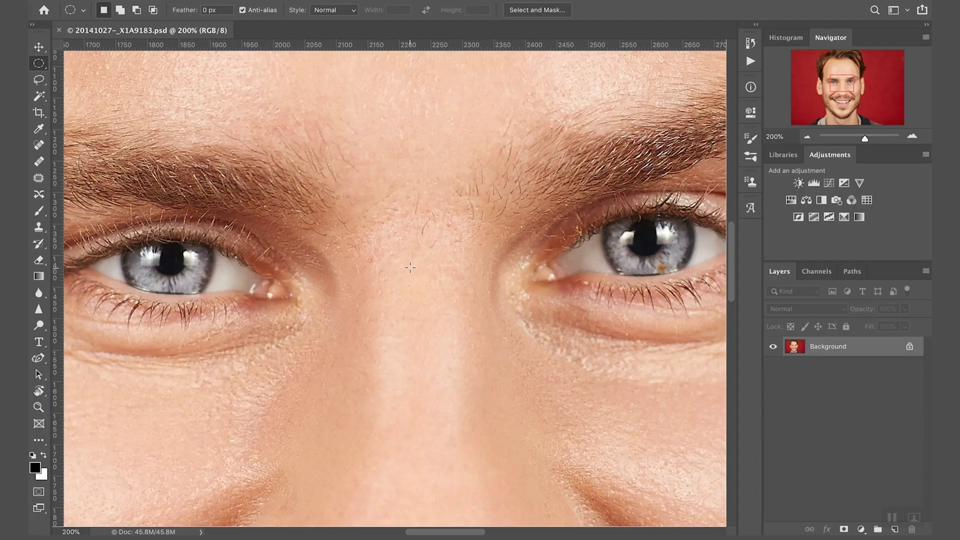
Zoom to 200% and pan until the left eye fills the view
{"action": "mouse_move", "coordinate": [365, 317]}
{"action": "left_mouse_down"}
{"action": "mouse_move", "coordinate": [485, 302]}
{"action": "mouse_move", "coordinate": [379, 308]}
{"action": "left_mouse_up"}
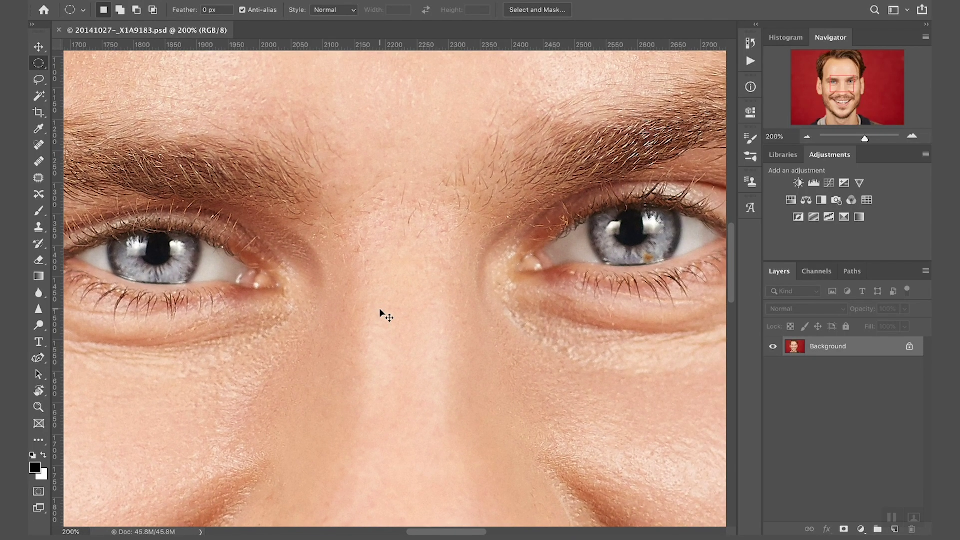
{"action": "key", "text": "ctrl+minus"}
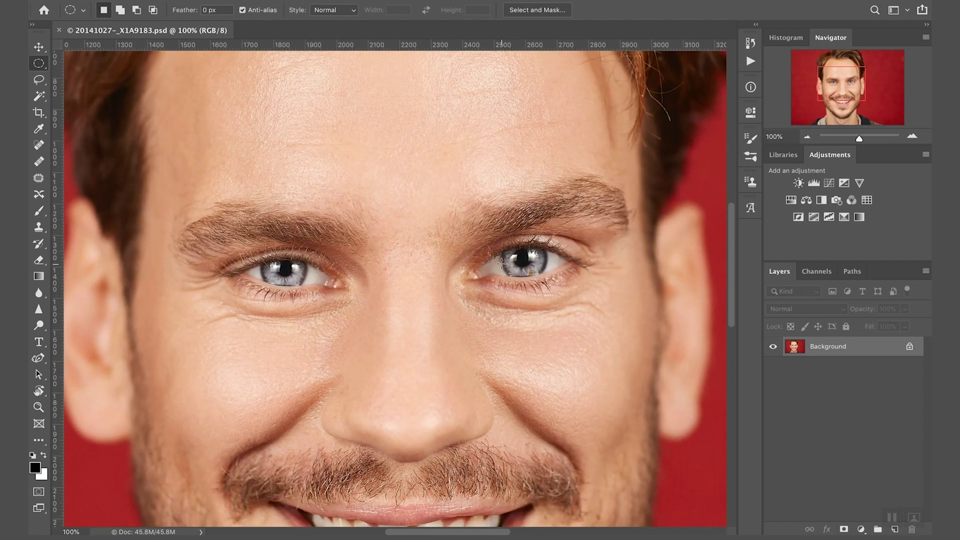
{"action": "key", "text": "ctrl+plus"}
{"action": "left_click_drag", "start_coordinate": [321, 320], "coordinate": [391, 310]}
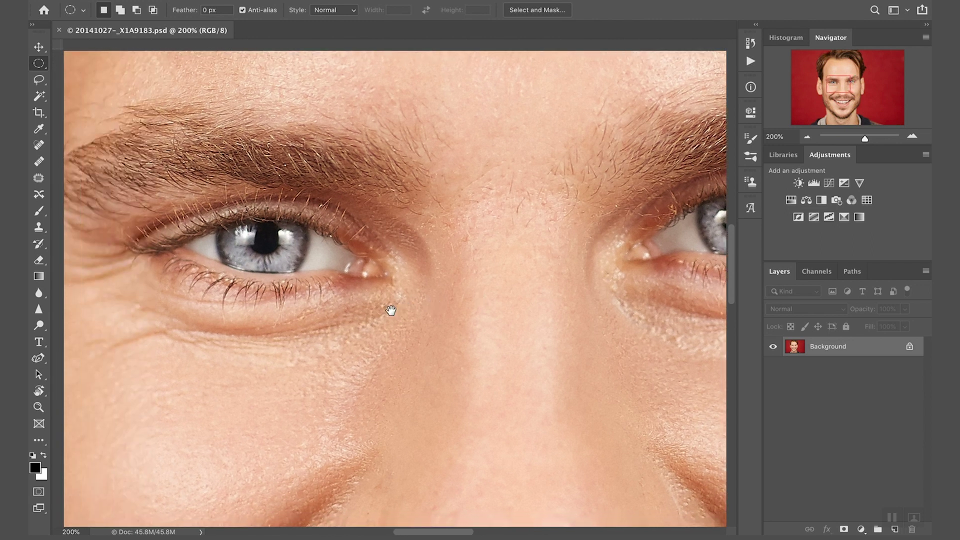
{"action": "left_click_drag", "start_coordinate": [272, 315], "coordinate": [345, 306]}
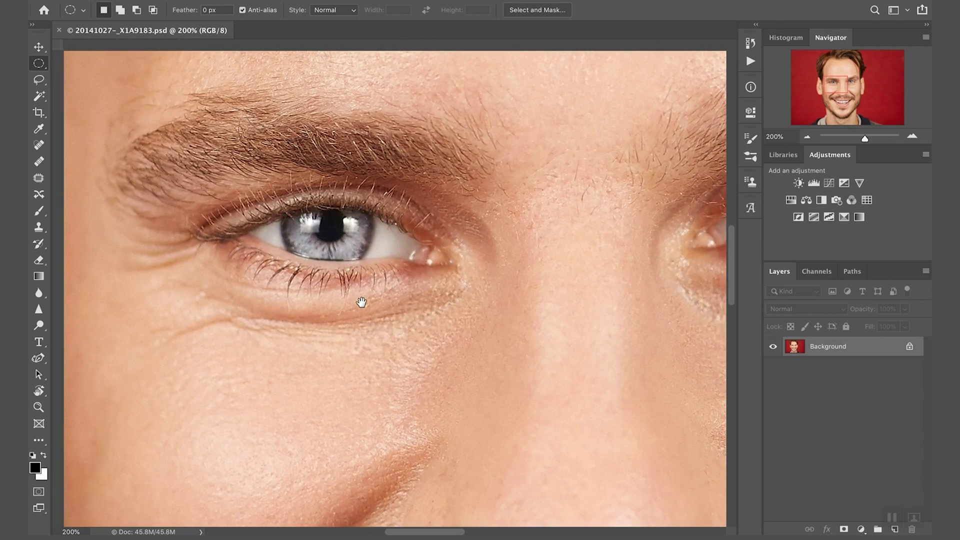
Draw an elliptical selection around the left iris
{"action": "right_click", "coordinate": [39, 64]}
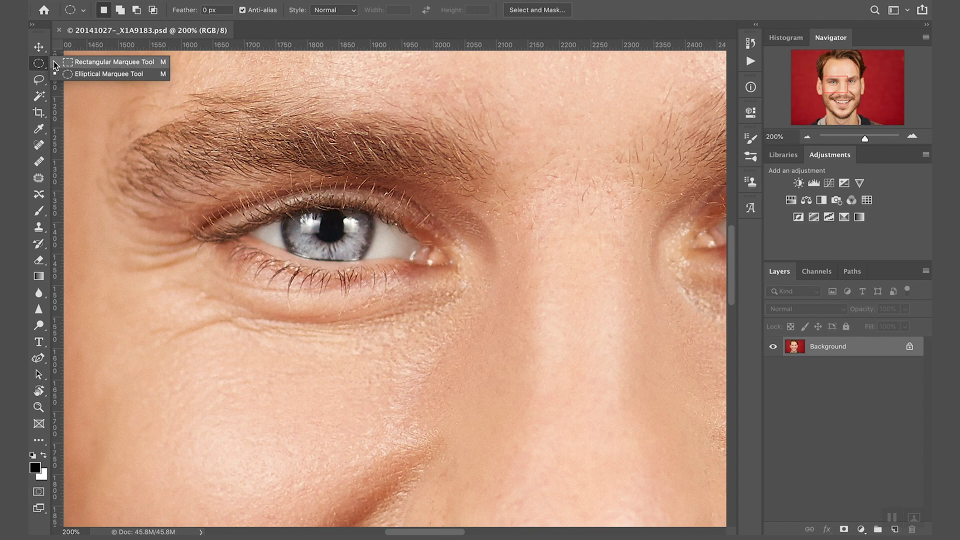
{"action": "left_click", "coordinate": [89, 75]}
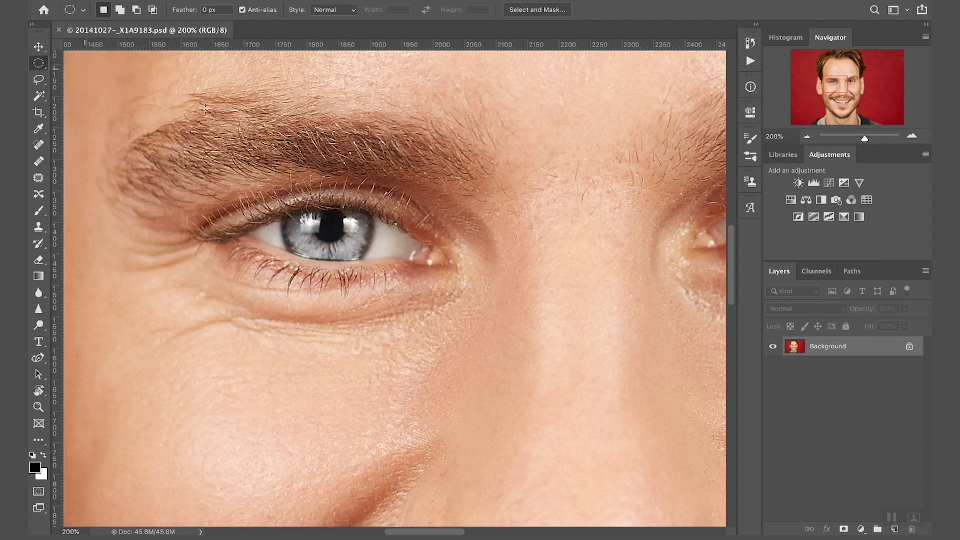
{"action": "left_click_drag", "start_coordinate": [279, 195], "coordinate": [372, 275]}
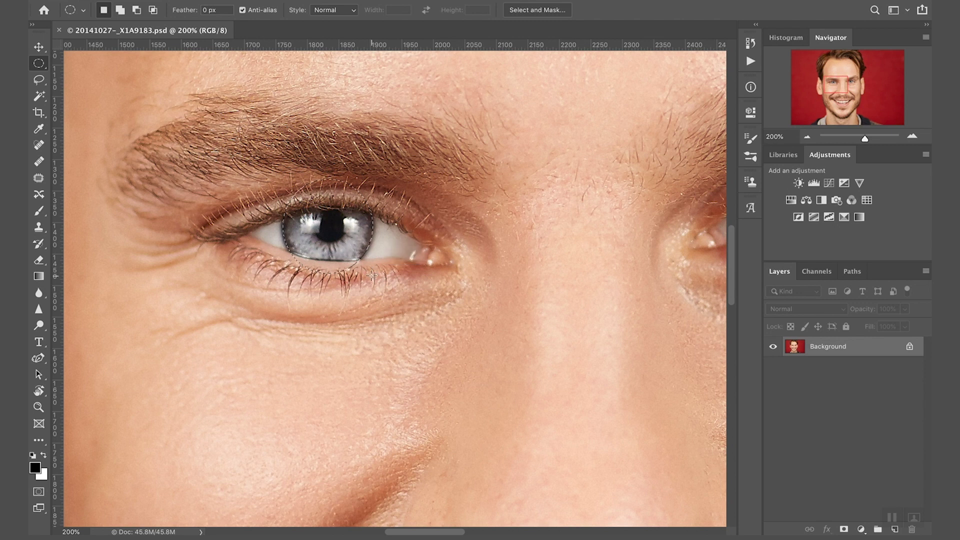
Trim the iris selection along the upper and lower eyelids with intersecting ovals
{"action": "left_click", "coordinate": [154, 11]}
{"action": "left_click_drag", "start_coordinate": [275, 164], "coordinate": [439, 258]}
{"action": "left_click_drag", "start_coordinate": [320, 320], "coordinate": [218, 396]}
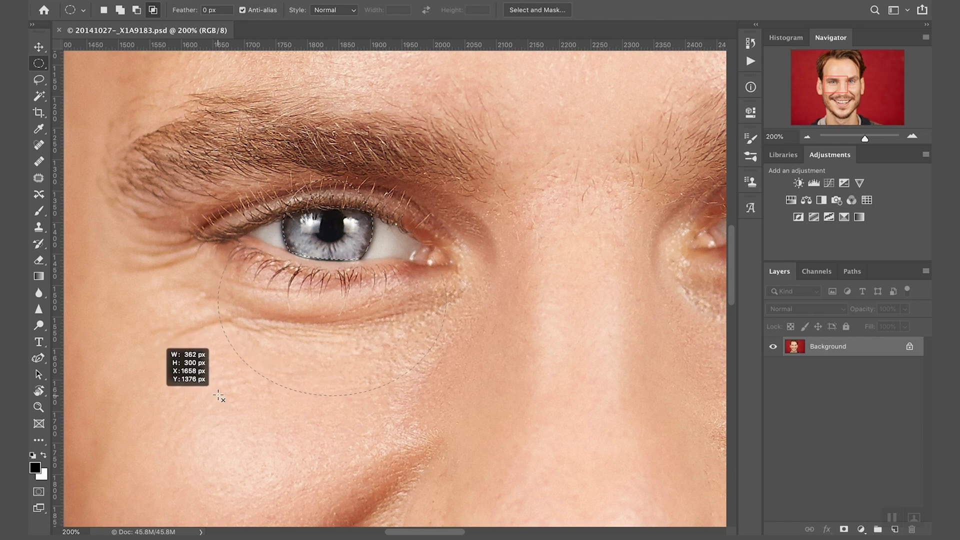
{"action": "left_click_drag", "start_coordinate": [219, 395], "coordinate": [216, 394]}
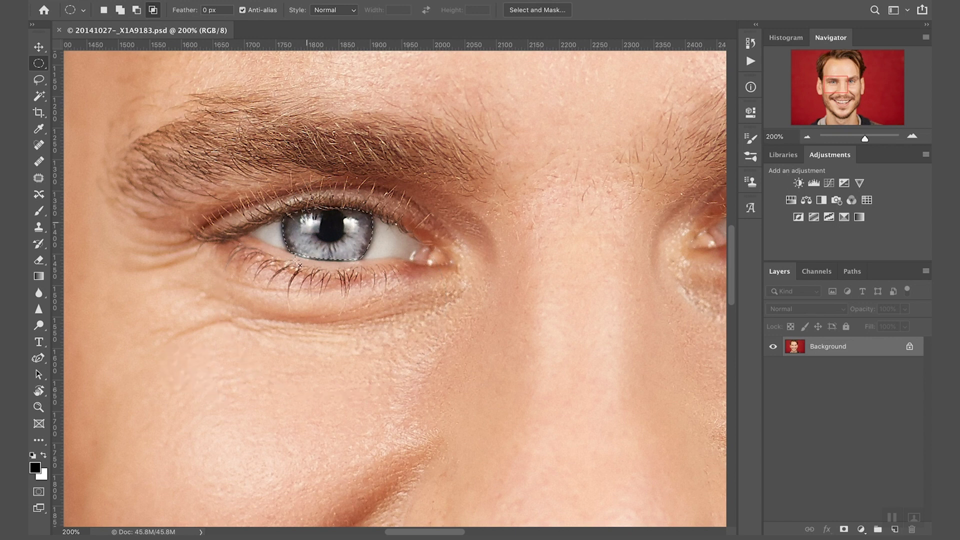
Save the left iris selection as a channel named 'Left pupil'
{"action": "right_click", "coordinate": [329, 243]}
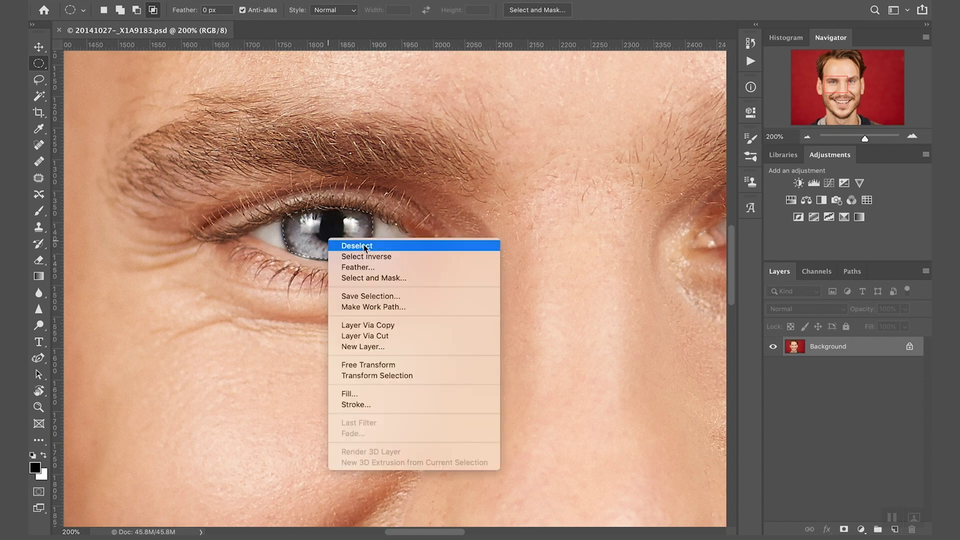
{"action": "left_click", "coordinate": [386, 296]}
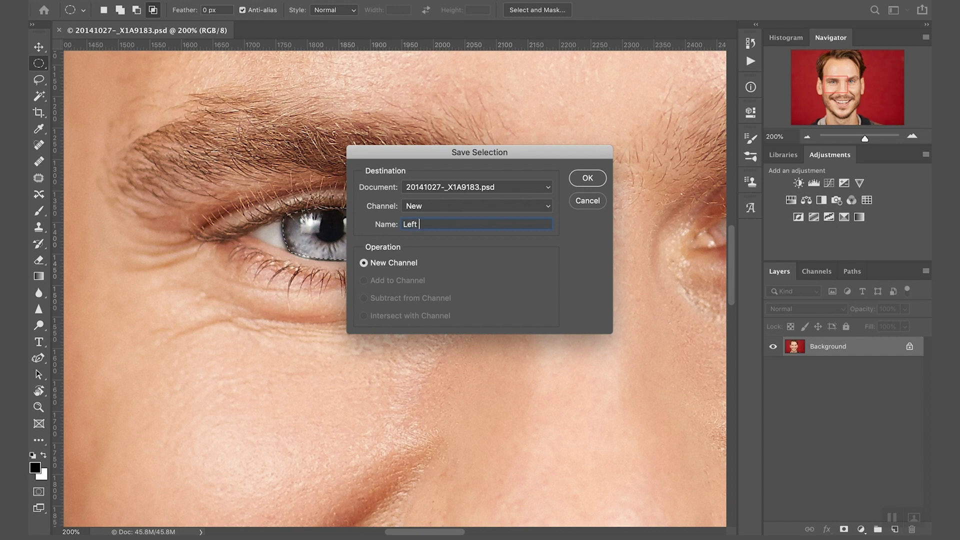
{"action": "type", "text": "Left pupil"}
{"action": "key", "text": "Return"}
Select the right iris and save it as the 'Right pupil' channel
{"action": "left_click_drag", "start_coordinate": [560, 262], "coordinate": [295, 263]}
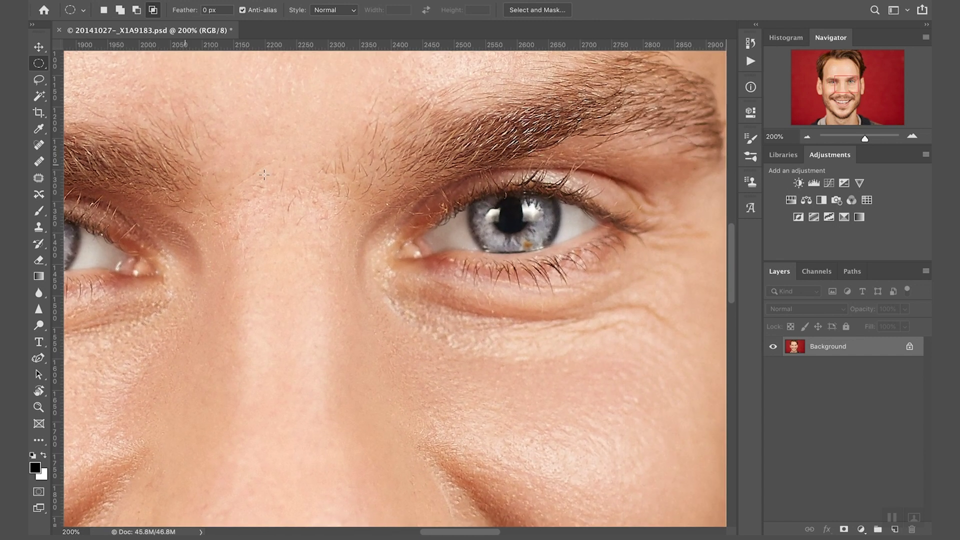
{"action": "left_click_drag", "start_coordinate": [476, 189], "coordinate": [408, 400]}
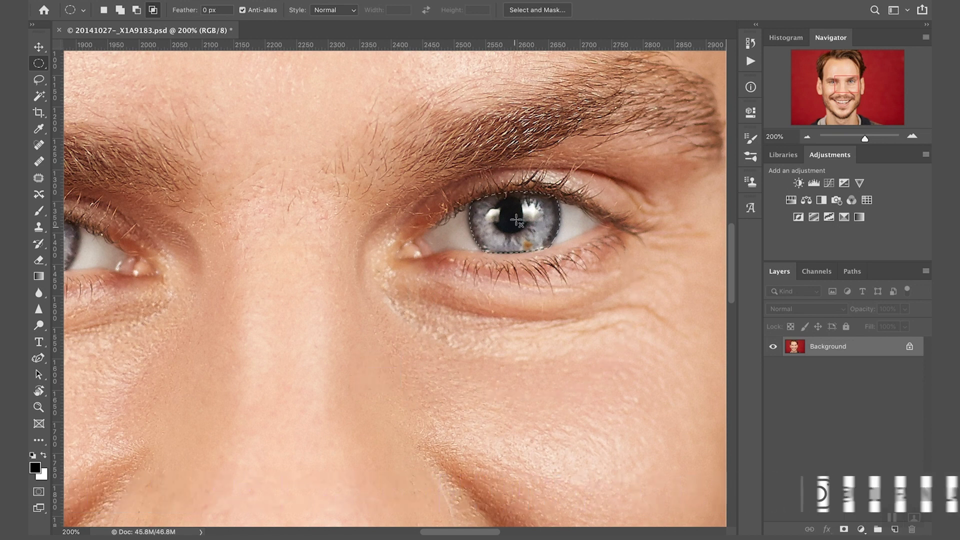
{"action": "right_click", "coordinate": [511, 214]}
{"action": "left_click", "coordinate": [556, 262]}
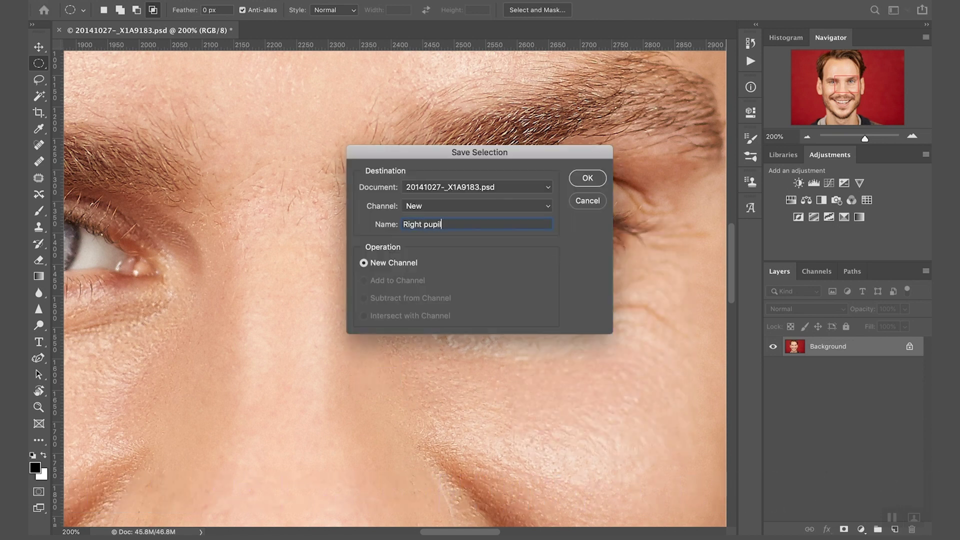
{"action": "key", "text": "Return"}
{"action": "left_click", "coordinate": [823, 274]}
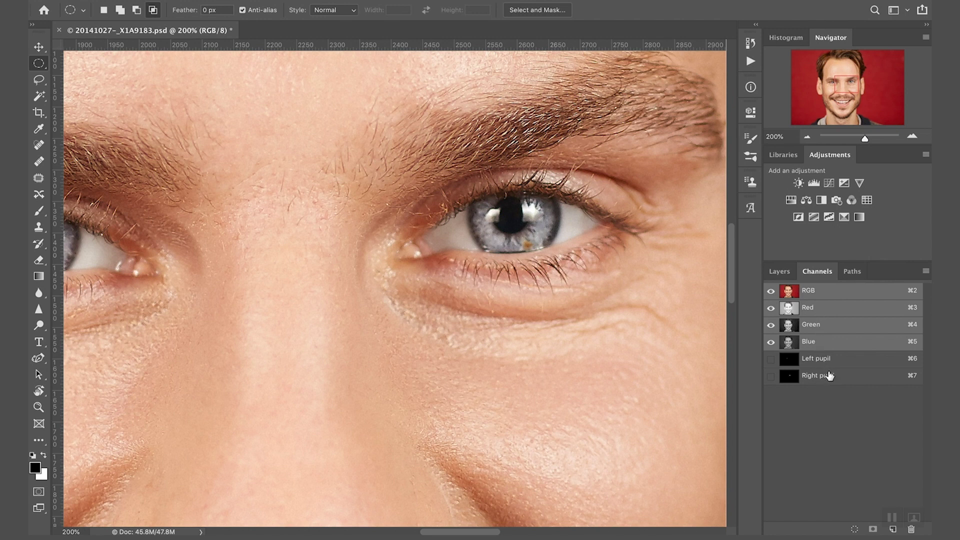
Inspect the Left pupil and Right pupil channel masks
{"action": "left_click", "coordinate": [794, 360]}
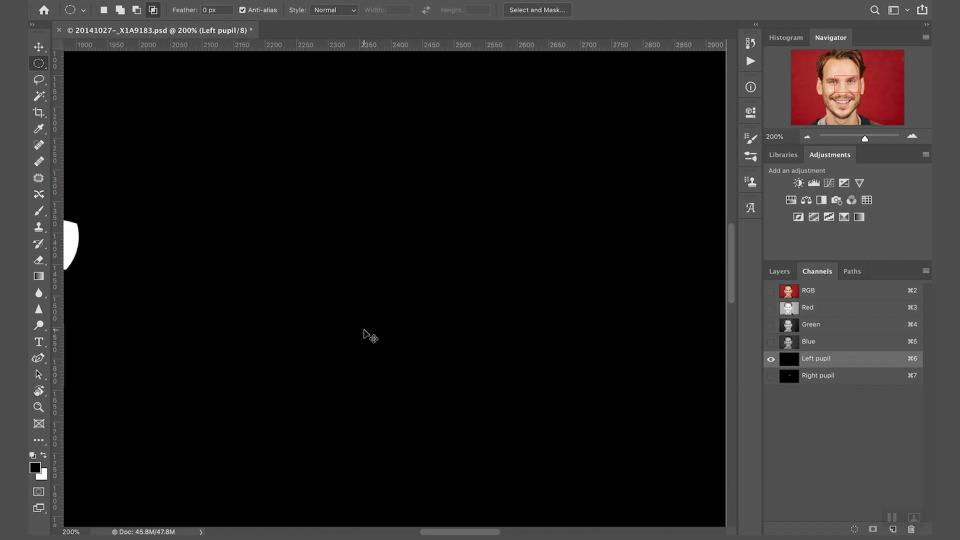
{"action": "key", "text": "super+minus"}
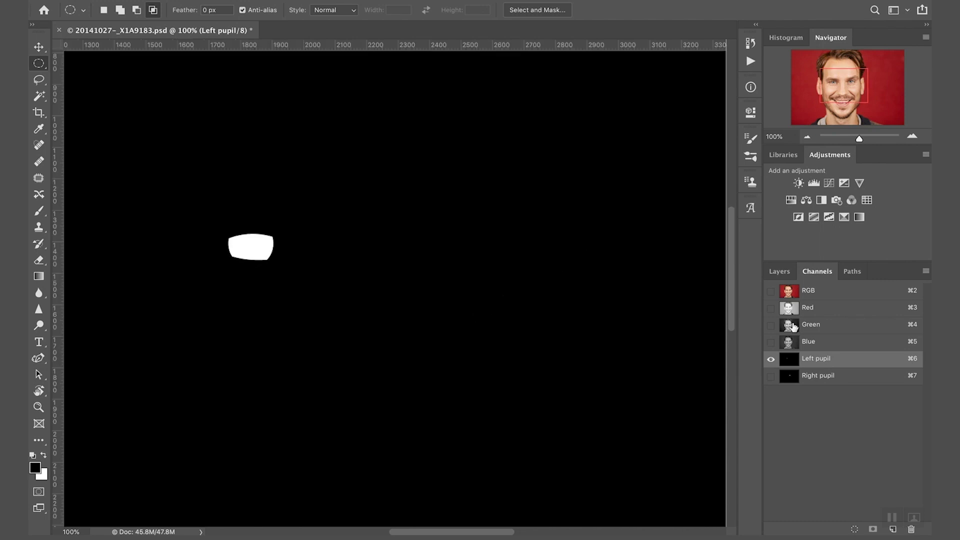
{"action": "left_click", "coordinate": [790, 383]}
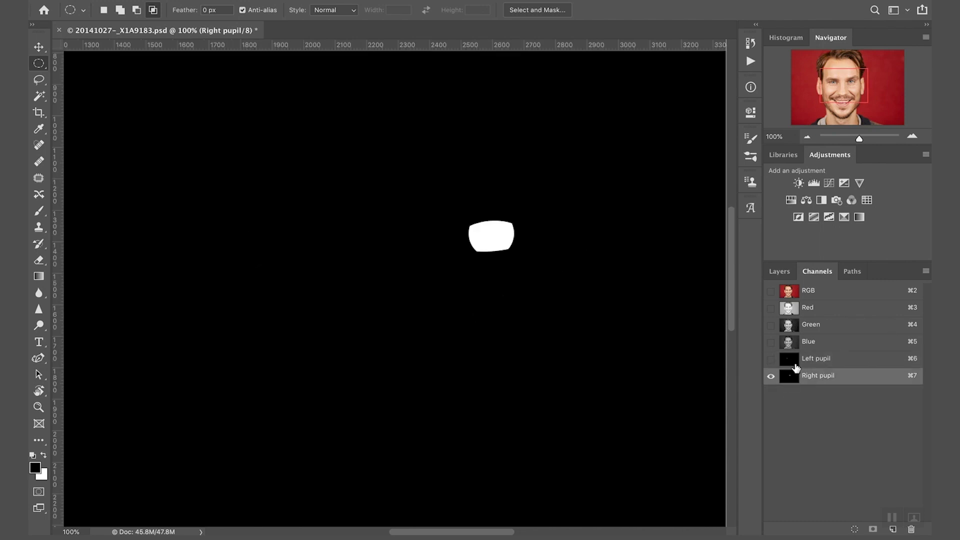
{"action": "left_click", "coordinate": [795, 364]}
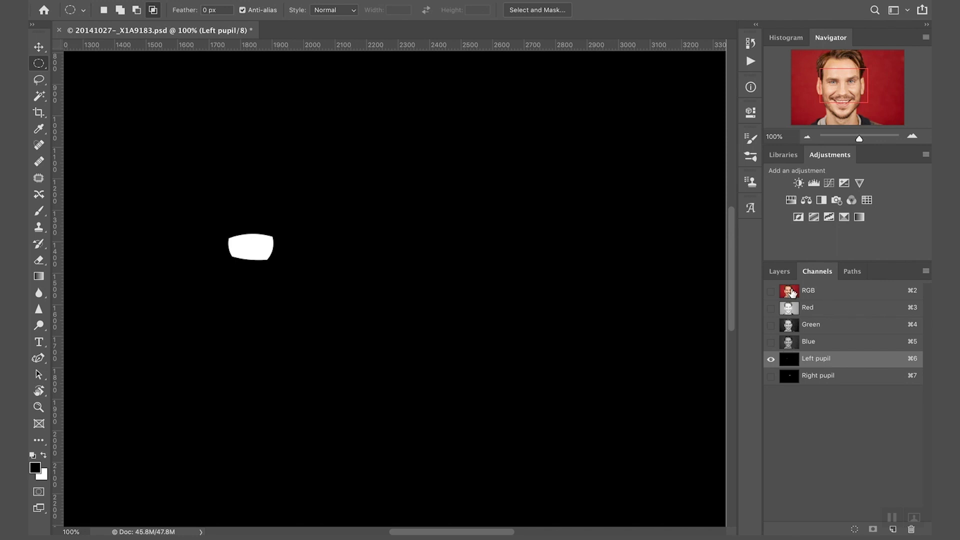
Return to RGB and load the Left pupil channel as a selection
{"action": "left_click", "coordinate": [789, 291]}
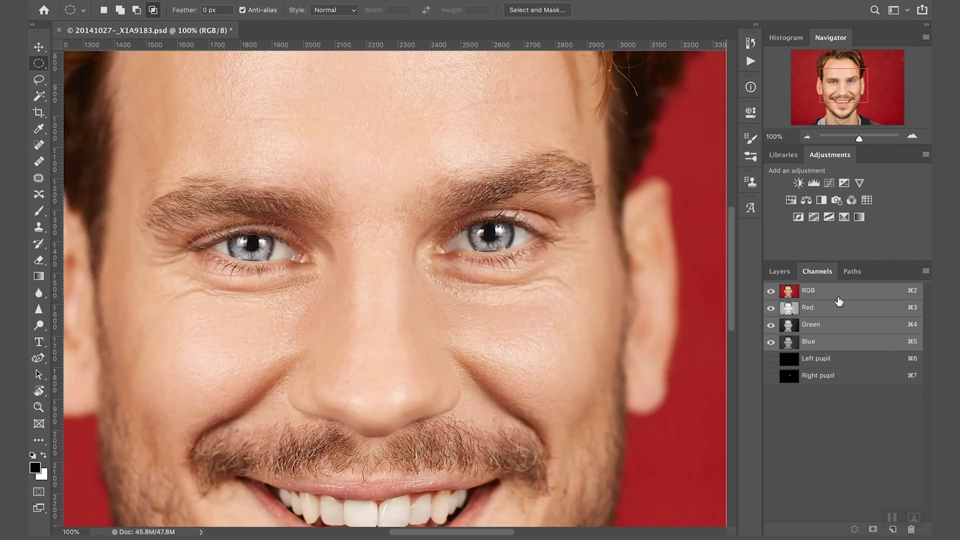
{"action": "left_click", "coordinate": [790, 366], "text": "super"}
{"action": "left_click", "coordinate": [779, 271]}
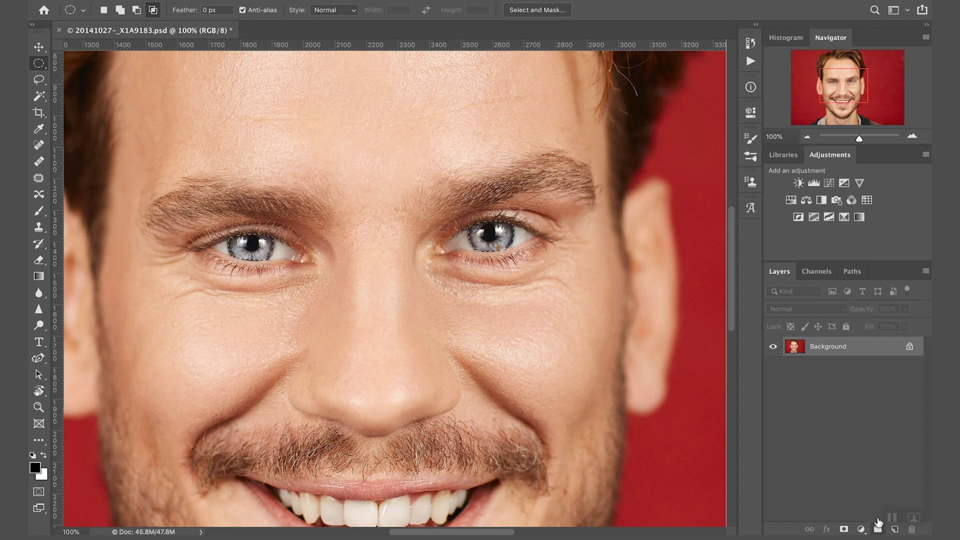
Create Group 1 masked to the loaded pupil selection
{"action": "left_click", "coordinate": [878, 528]}
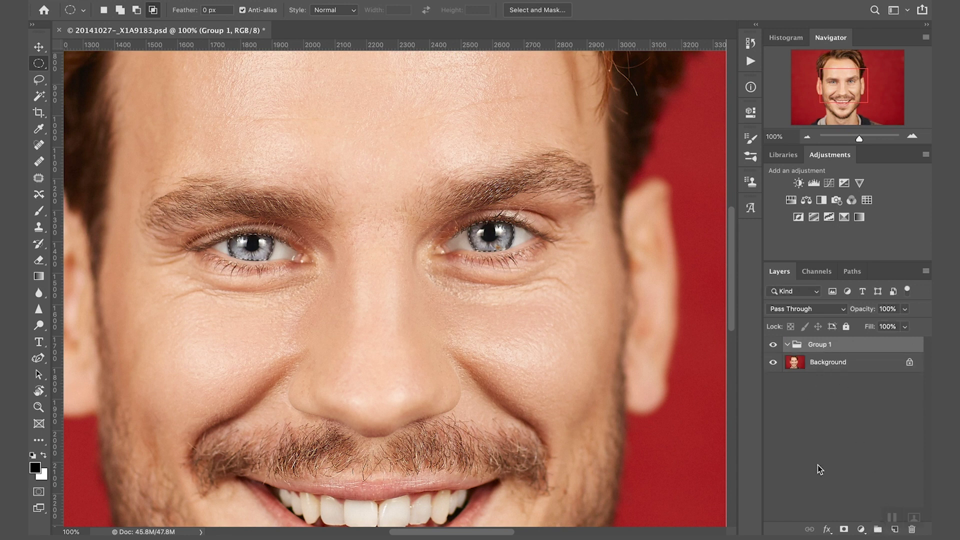
{"action": "left_click", "coordinate": [845, 529]}
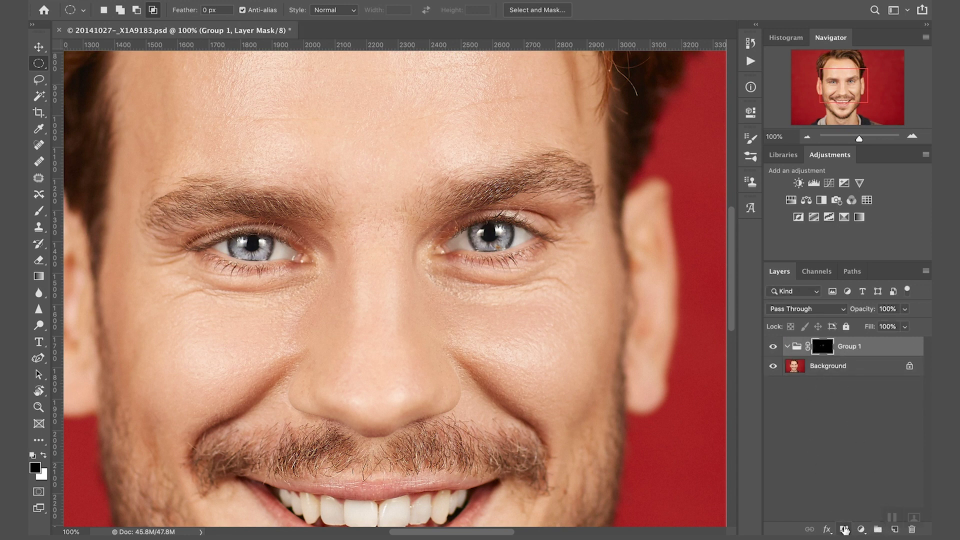
{"action": "left_click", "coordinate": [796, 346]}
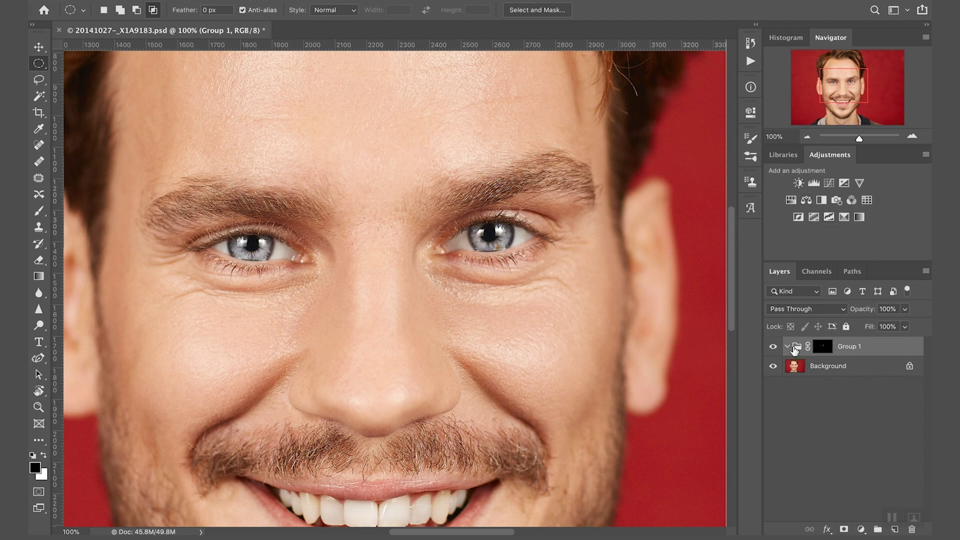
Add a white (#ffffff) Solid Color fill layer inside Group 1
{"action": "left_click", "coordinate": [861, 529]}
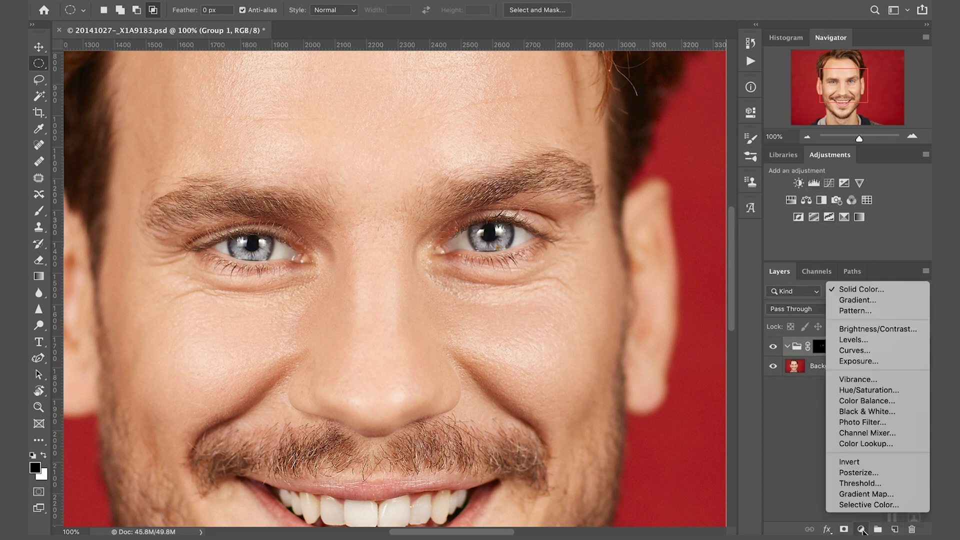
{"action": "left_click", "coordinate": [873, 290]}
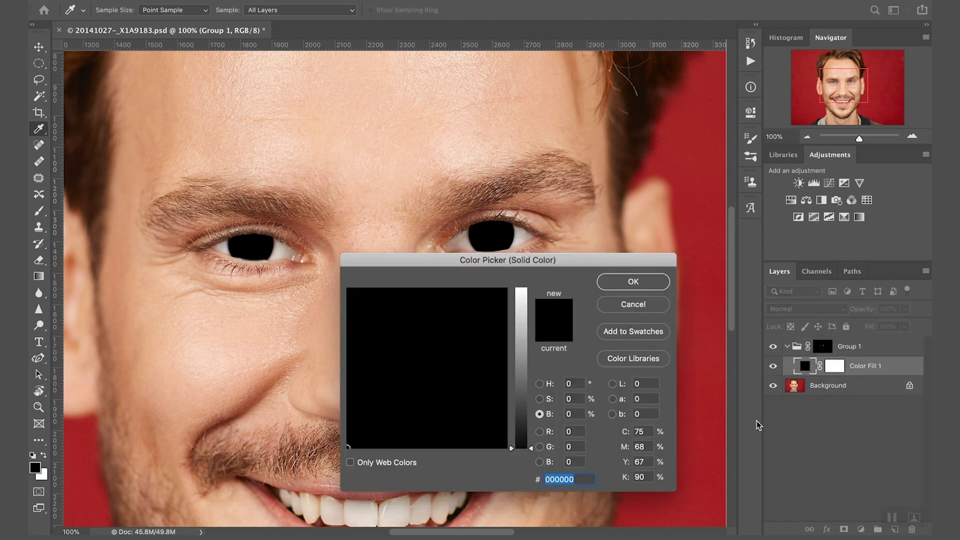
{"action": "left_click_drag", "start_coordinate": [490, 269], "coordinate": [578, 234]}
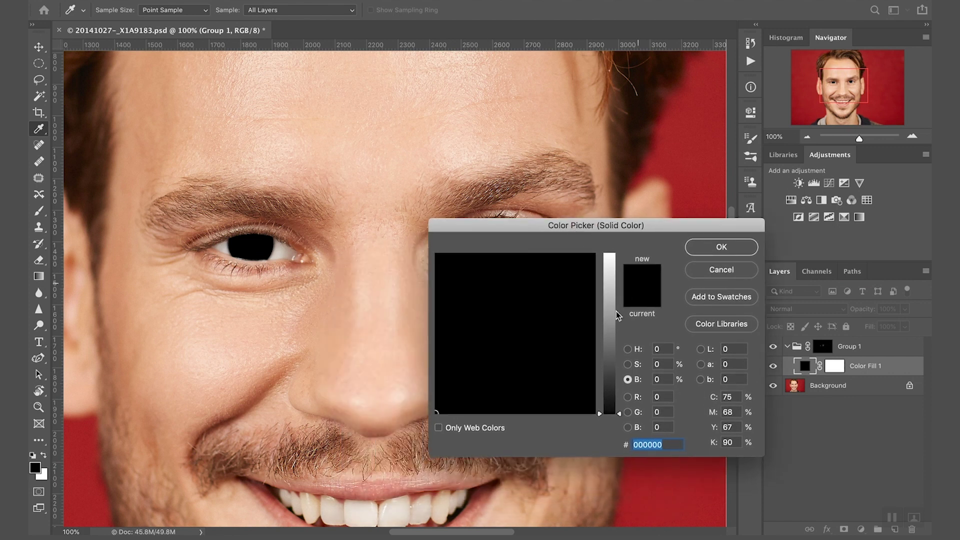
{"action": "left_click", "coordinate": [616, 411]}
{"action": "left_click_drag", "start_coordinate": [621, 359], "coordinate": [622, 217]}
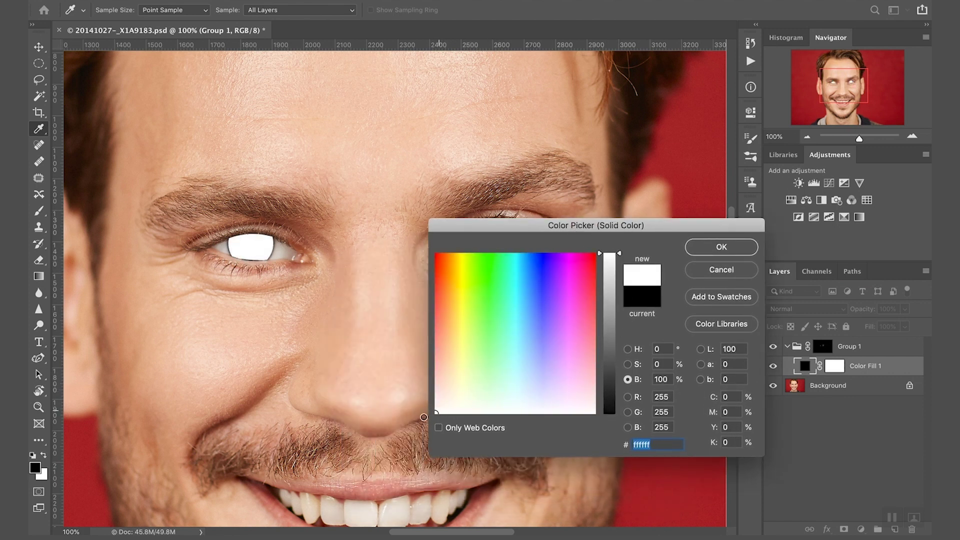
{"action": "key", "text": "ctrl+plus"}
{"action": "key", "text": "ctrl+plus"}
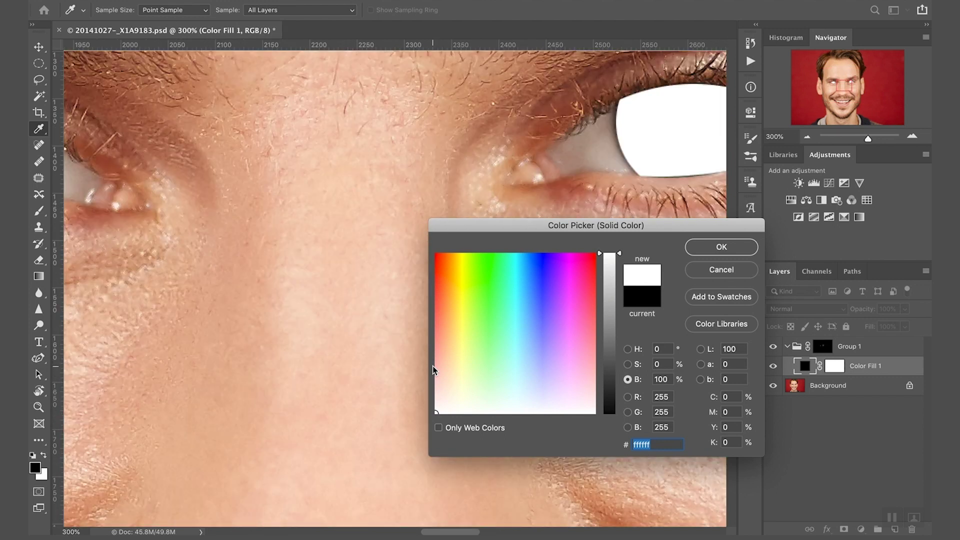
{"action": "mouse_move", "coordinate": [165, 213]}
{"action": "left_mouse_down"}
{"action": "mouse_move", "coordinate": [343, 339]}
{"action": "mouse_move", "coordinate": [450, 341]}
{"action": "left_mouse_up"}
{"action": "key", "text": "ctrl+r"}
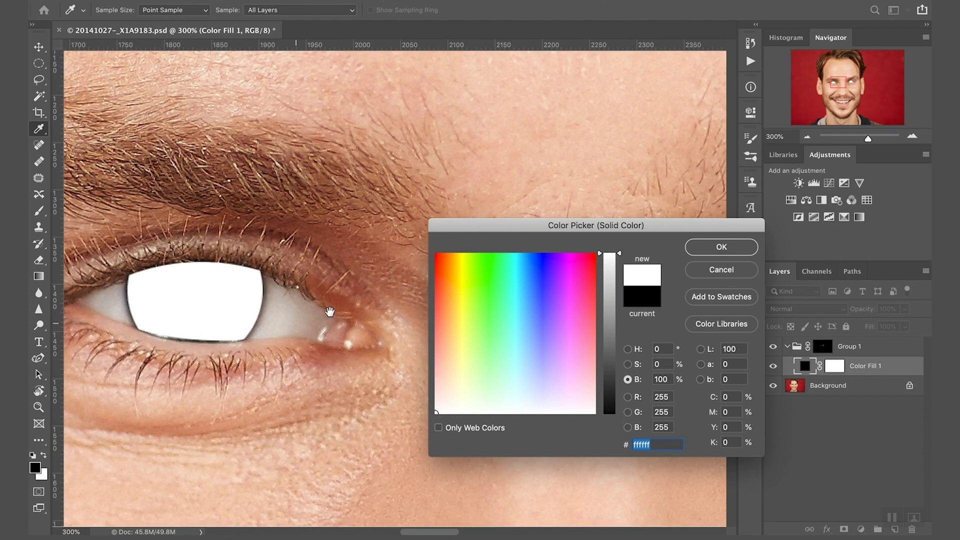
{"action": "mouse_move", "coordinate": [297, 321]}
{"action": "left_mouse_down"}
{"action": "mouse_move", "coordinate": [350, 310]}
{"action": "mouse_move", "coordinate": [380, 318]}
{"action": "left_mouse_up"}
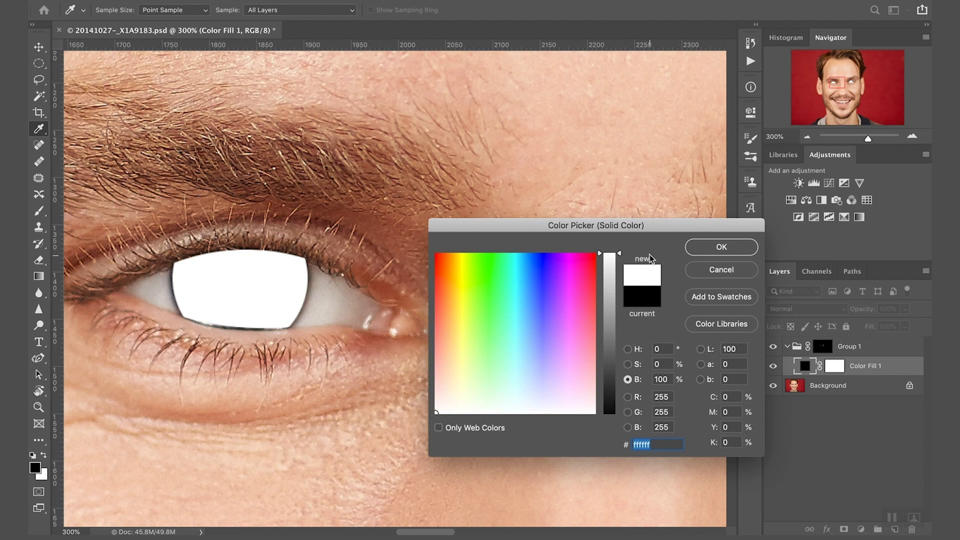
{"action": "left_click", "coordinate": [740, 250]}
Delete Color Fill 1's own layer mask and reselect the fill layer
{"action": "left_click", "coordinate": [838, 371]}
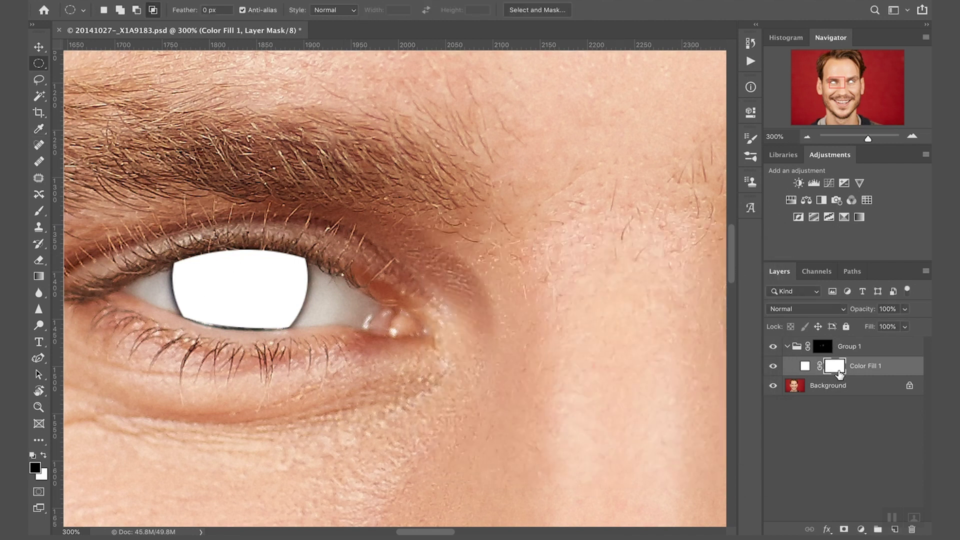
{"action": "left_click_drag", "start_coordinate": [839, 372], "coordinate": [912, 531]}
{"action": "left_click", "coordinate": [573, 179]}
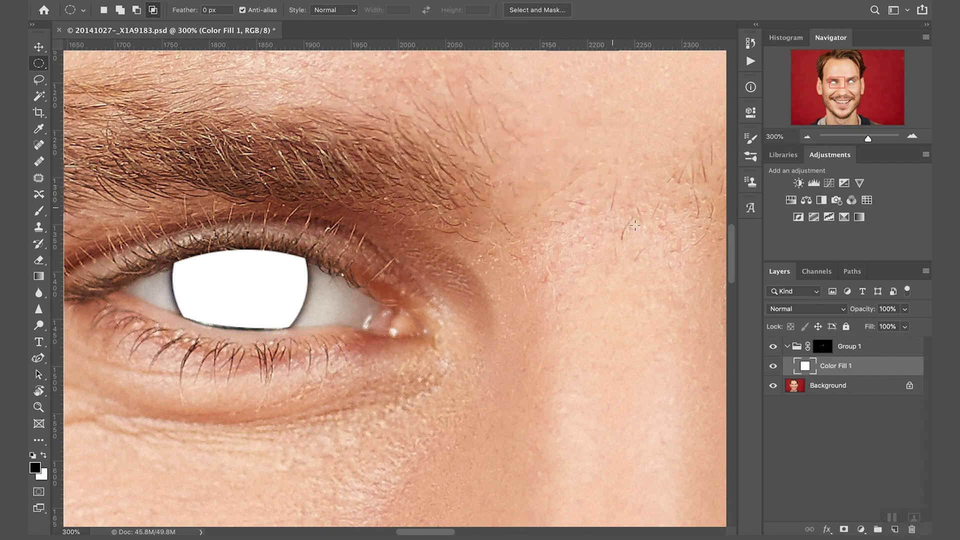
{"action": "left_click", "coordinate": [847, 440]}
{"action": "left_click", "coordinate": [811, 372]}
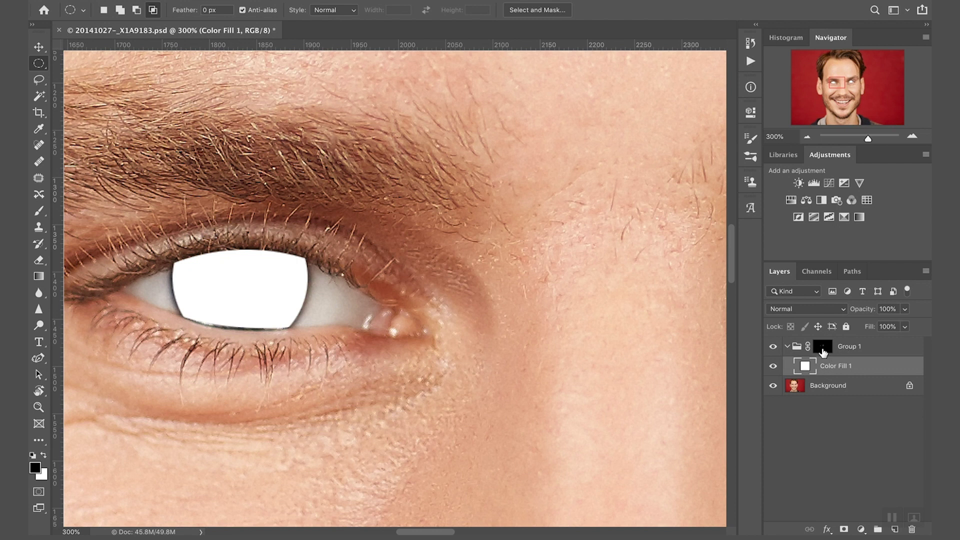
Refine Group 1's mask: Radius 2 px, Feather 6.2 px, Contrast 7%, Shift Edge -7%
{"action": "double_click", "coordinate": [824, 352]}
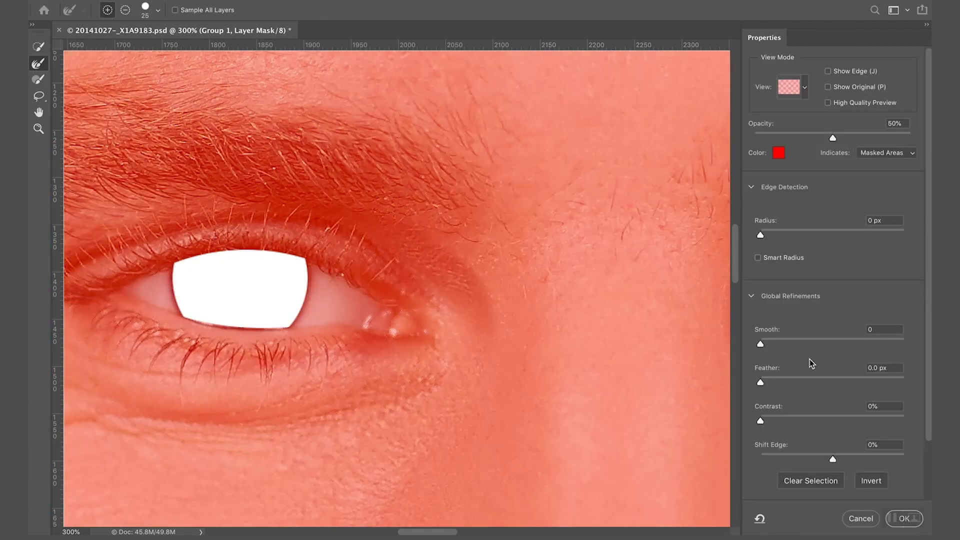
{"action": "scroll", "coordinate": [444, 278], "scroll_direction": "left", "scroll_amount": 5}
{"action": "scroll", "coordinate": [444, 279], "scroll_direction": "down", "scroll_amount": 2}
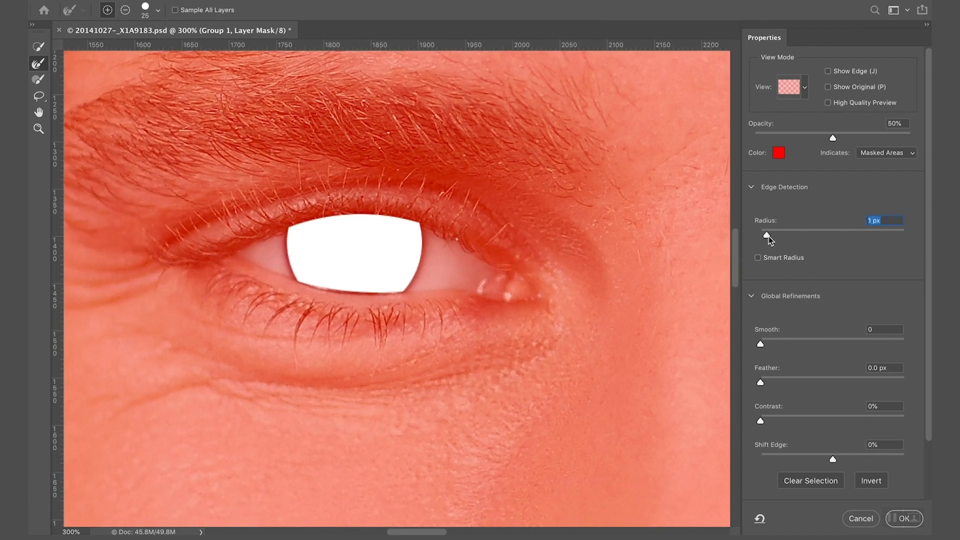
{"action": "left_click_drag", "start_coordinate": [769, 236], "coordinate": [774, 236]}
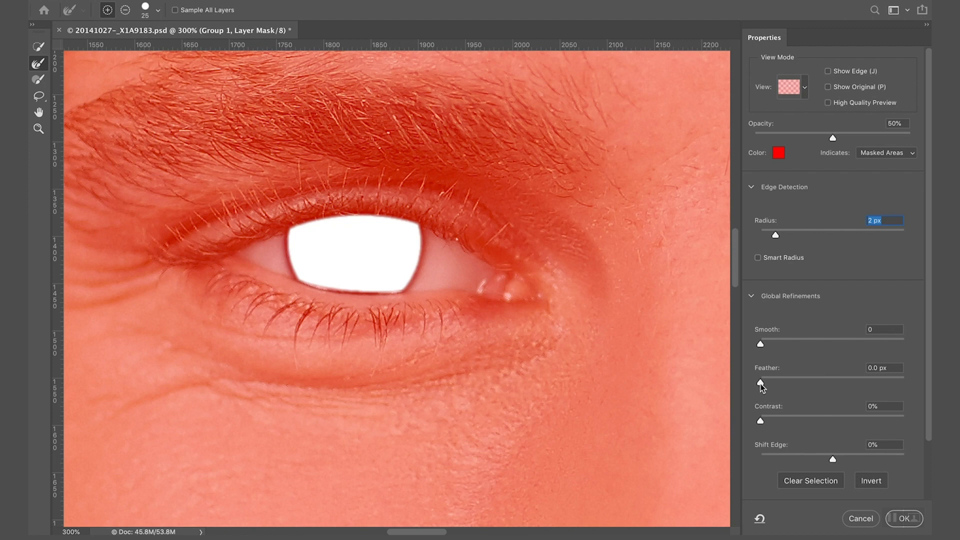
{"action": "left_click_drag", "start_coordinate": [761, 384], "coordinate": [804, 392]}
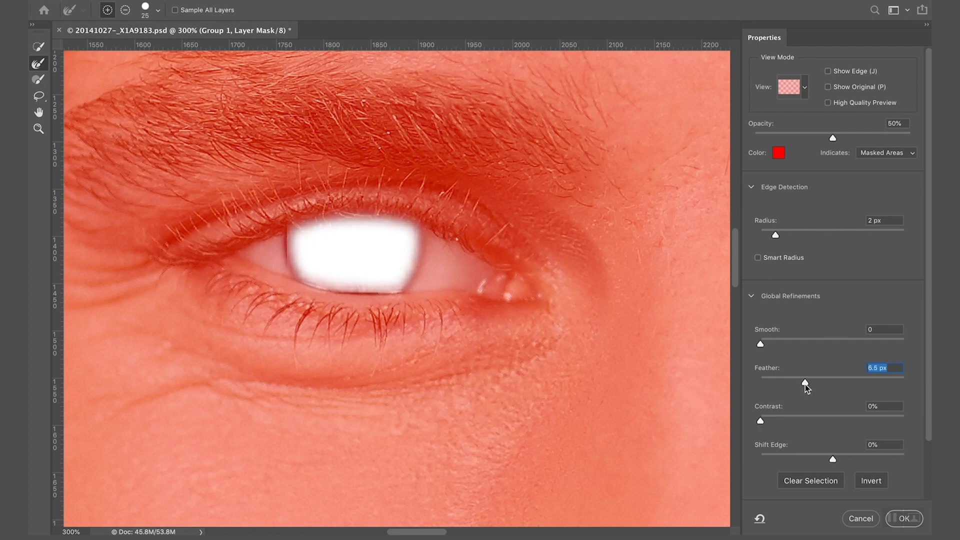
{"action": "left_click_drag", "start_coordinate": [803, 384], "coordinate": [804, 384]}
{"action": "left_click_drag", "start_coordinate": [833, 461], "coordinate": [828, 460]}
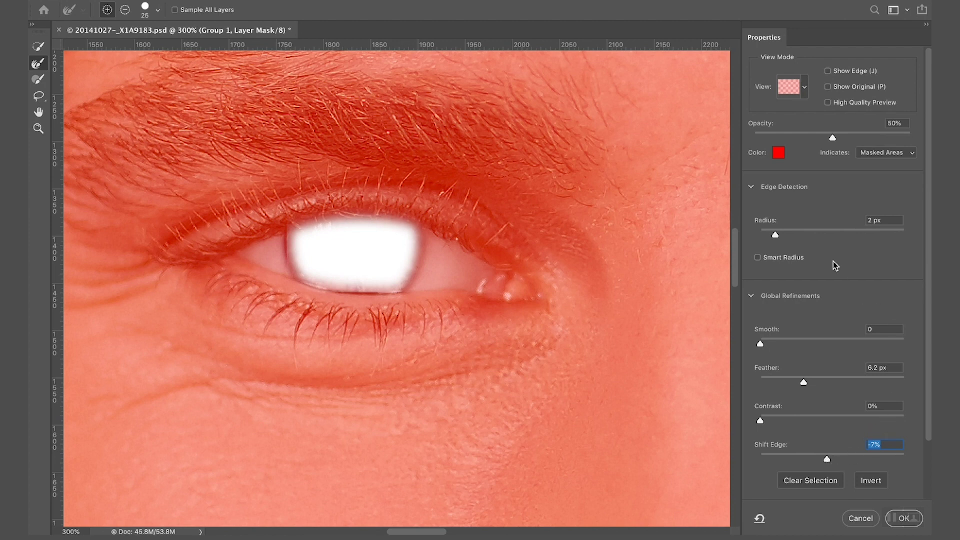
{"action": "left_click_drag", "start_coordinate": [760, 421], "coordinate": [771, 422]}
{"action": "key", "text": "Return"}
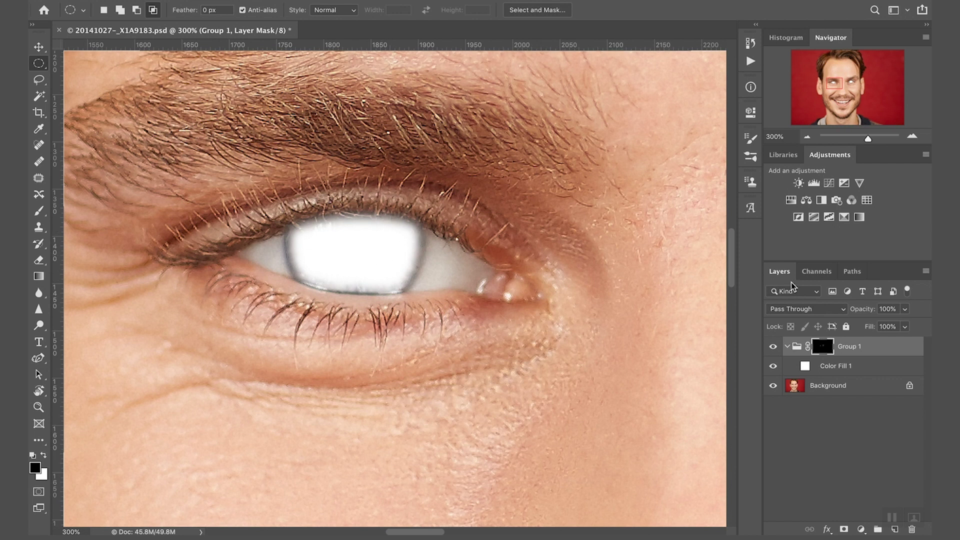
Hide Group 1 and draw small rectangular marquee selections over the original iris
{"action": "left_click", "coordinate": [773, 346]}
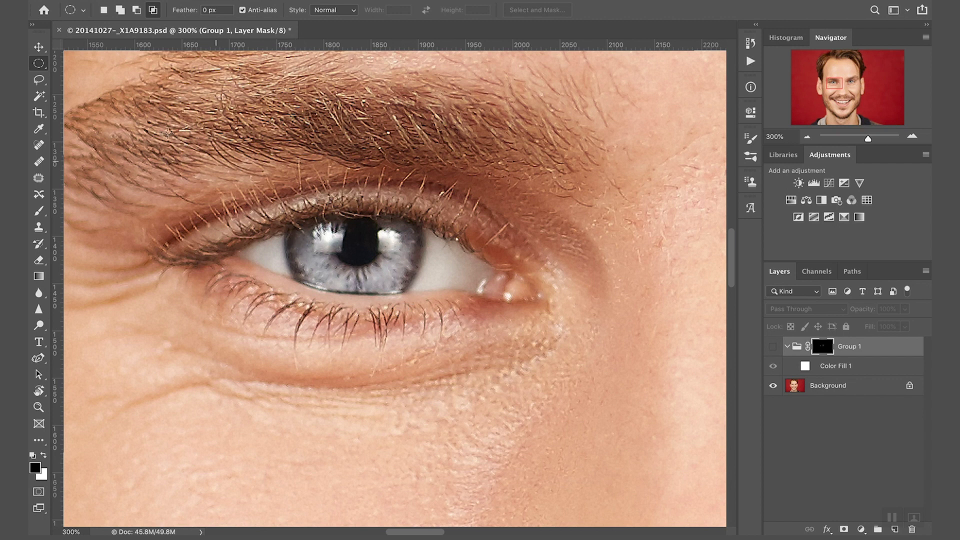
{"action": "right_click", "coordinate": [39, 65]}
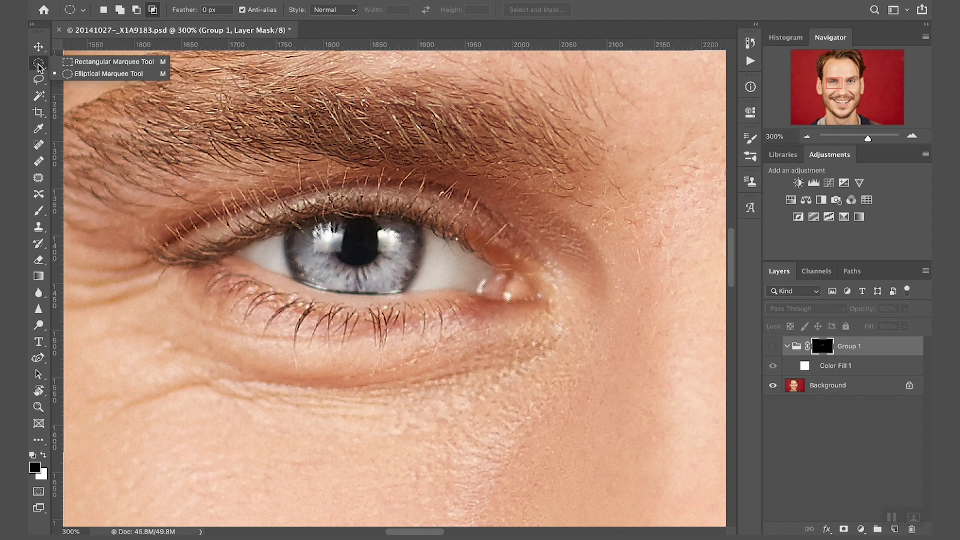
{"action": "left_click", "coordinate": [67, 63]}
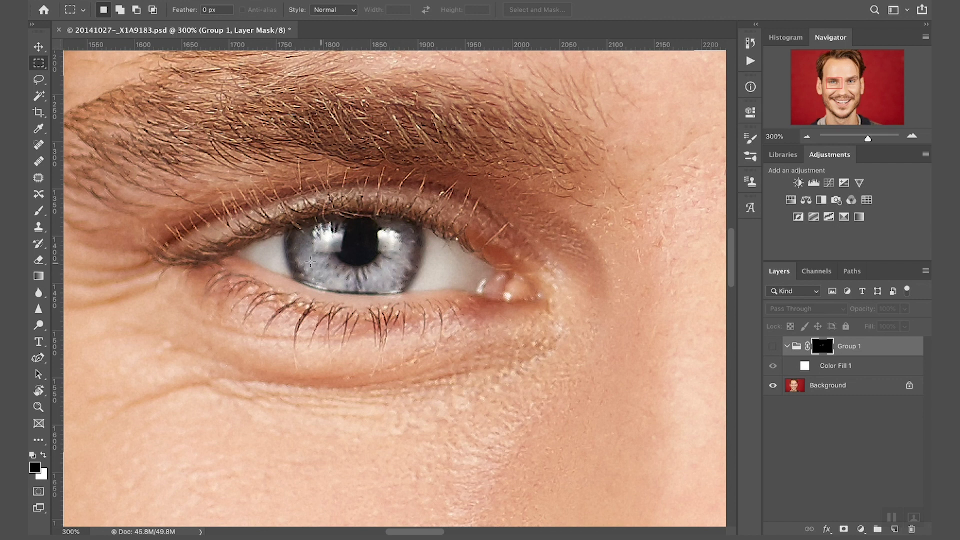
{"action": "left_click_drag", "start_coordinate": [286, 241], "coordinate": [301, 279]}
{"action": "left_click_drag", "start_coordinate": [411, 243], "coordinate": [419, 262]}
Show Group 1 again and rename Color Fill 1 to 'Pupil color'
{"action": "left_click", "coordinate": [773, 346]}
{"action": "left_click", "coordinate": [850, 367]}
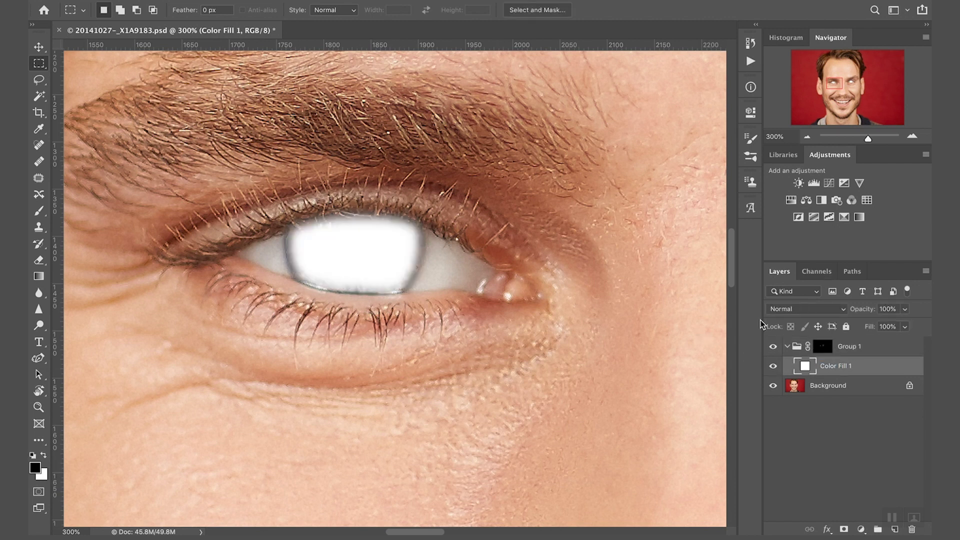
{"action": "double_click", "coordinate": [842, 368]}
{"action": "type", "text": "Pupil color"}
{"action": "key", "text": "Return"}
{"action": "double_click", "coordinate": [907, 376]}
Split Pupil color's Underlying Layer black Blend If slider to 18/116 so the pupil shows
{"action": "left_click_drag", "start_coordinate": [538, 247], "coordinate": [572, 234]}
{"action": "left_click_drag", "start_coordinate": [612, 474], "coordinate": [664, 479]}
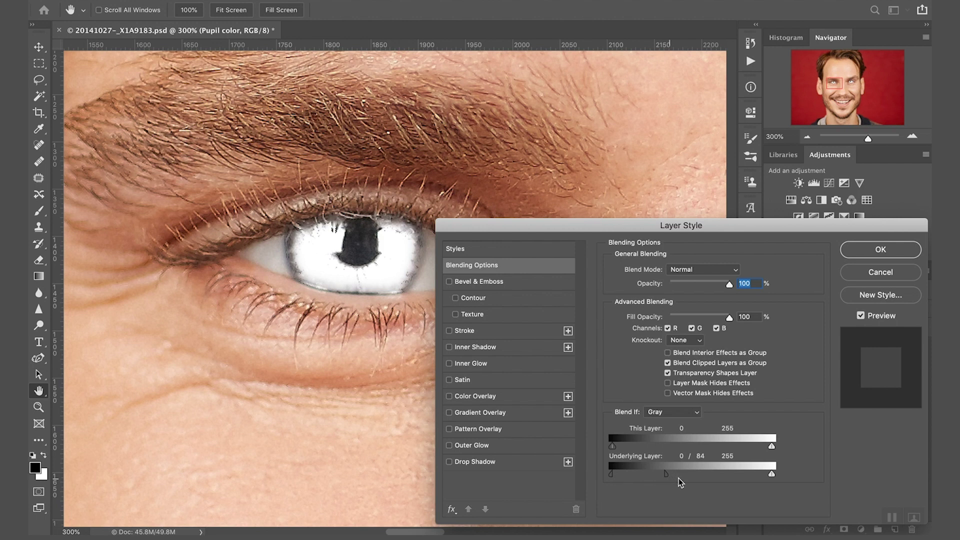
{"action": "left_click_drag", "start_coordinate": [666, 475], "coordinate": [688, 479]}
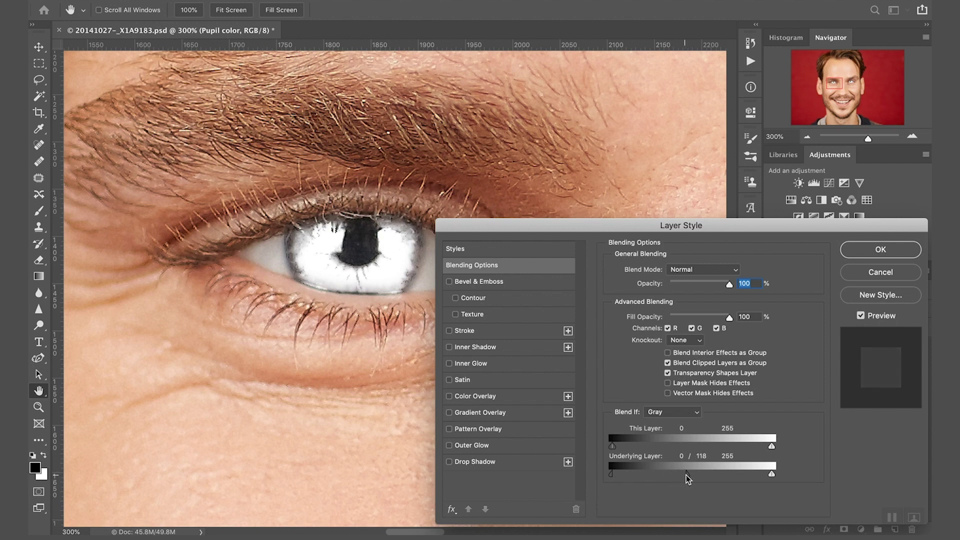
{"action": "left_click_drag", "start_coordinate": [613, 476], "coordinate": [624, 477]}
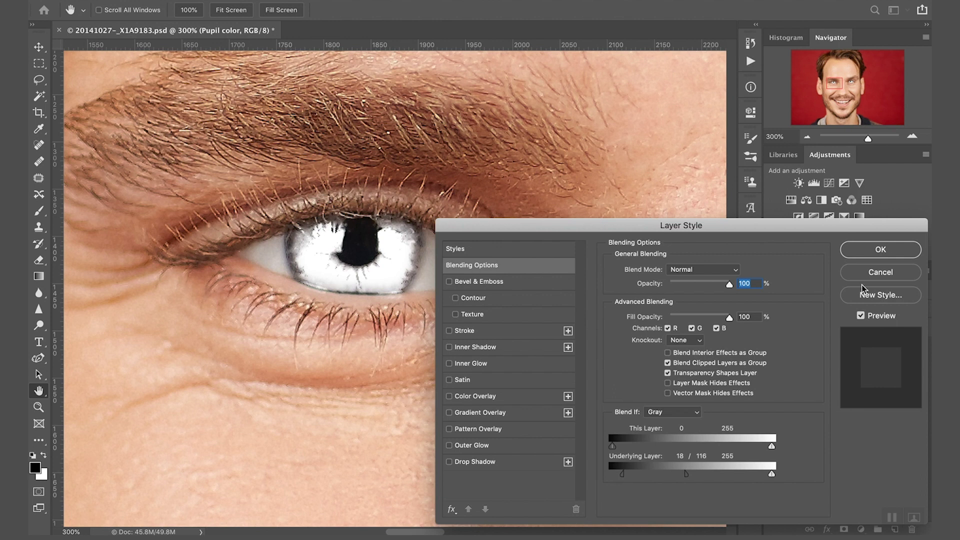
{"action": "left_click", "coordinate": [875, 252]}
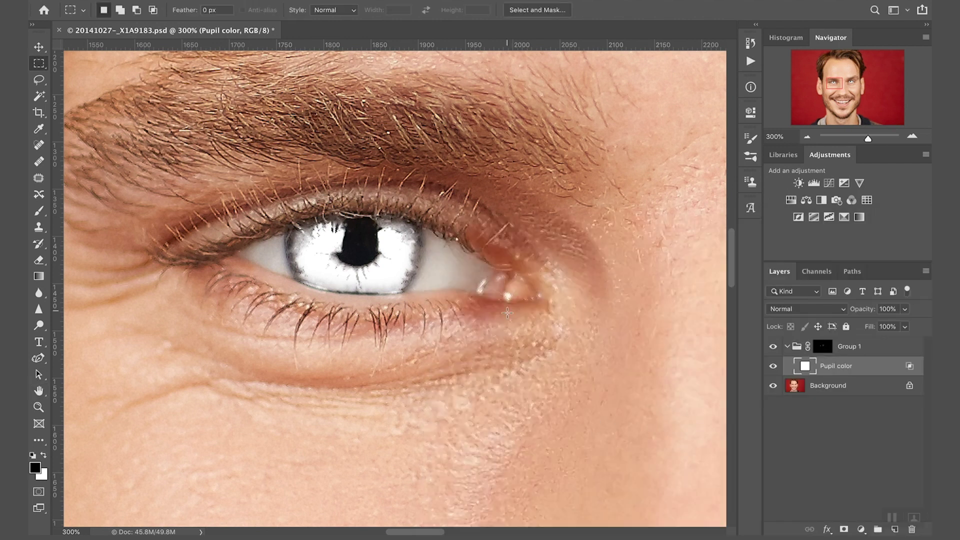
Change the Pupil color fill to bright green #00ff42
{"action": "left_click_drag", "start_coordinate": [595, 365], "coordinate": [260, 355]}
{"action": "left_click_drag", "start_coordinate": [600, 345], "coordinate": [360, 389]}
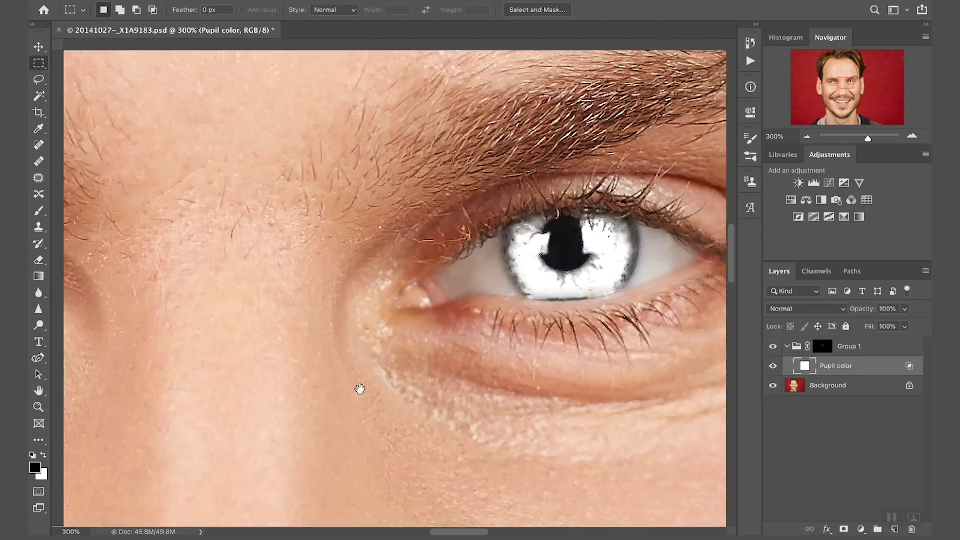
{"action": "key", "text": "ctrl+r"}
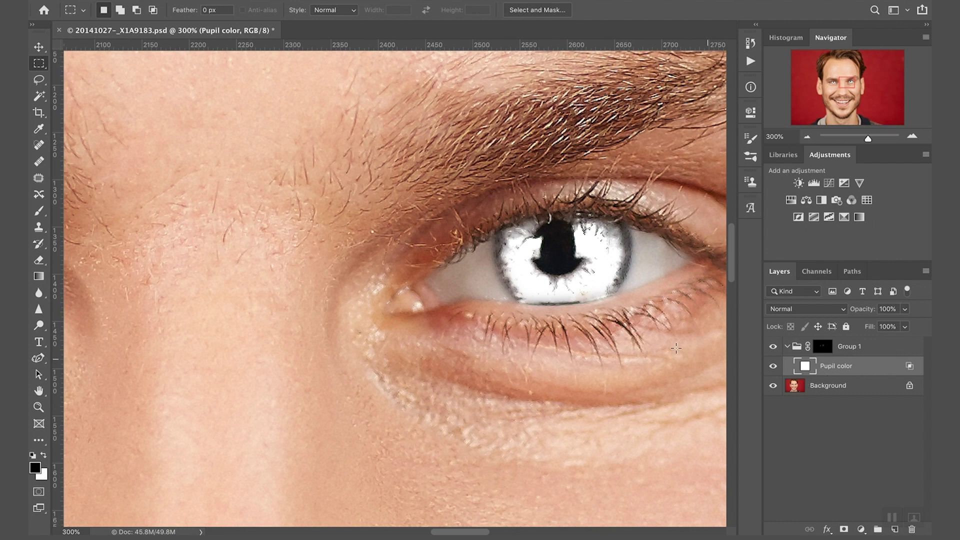
{"action": "double_click", "coordinate": [815, 374]}
{"action": "left_click_drag", "start_coordinate": [617, 226], "coordinate": [260, 88]}
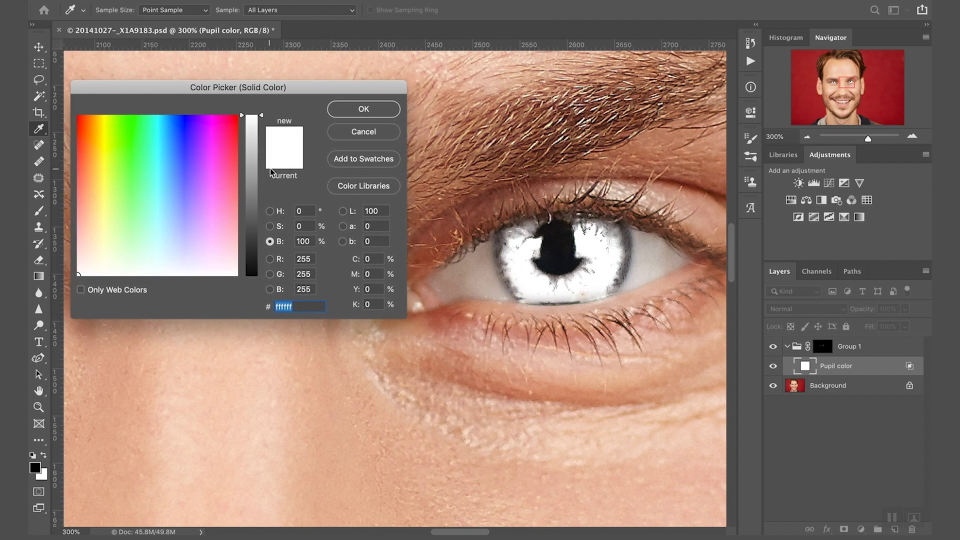
{"action": "mouse_move", "coordinate": [133, 131]}
{"action": "left_mouse_down"}
{"action": "mouse_move", "coordinate": [127, 114]}
{"action": "mouse_move", "coordinate": [138, 114]}
{"action": "left_mouse_up"}
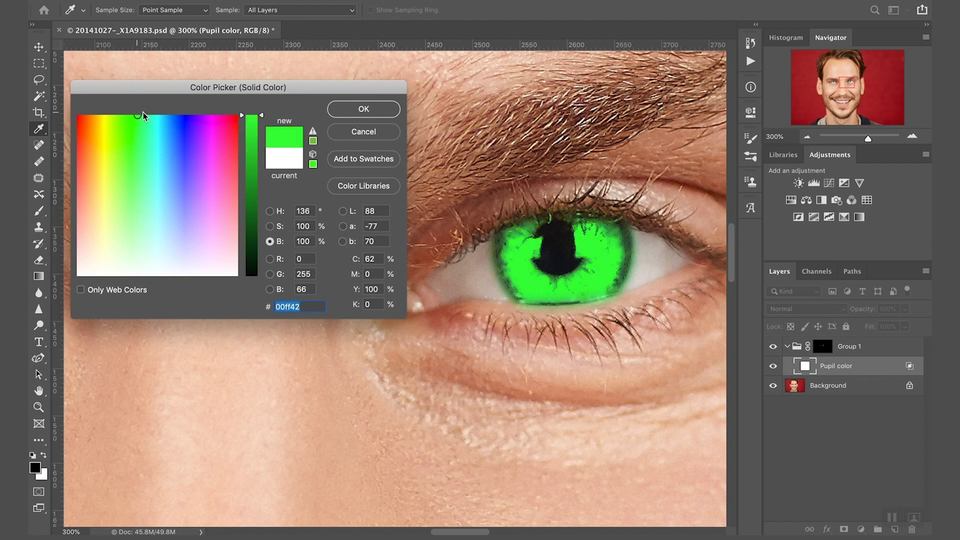
{"action": "left_click", "coordinate": [349, 110]}
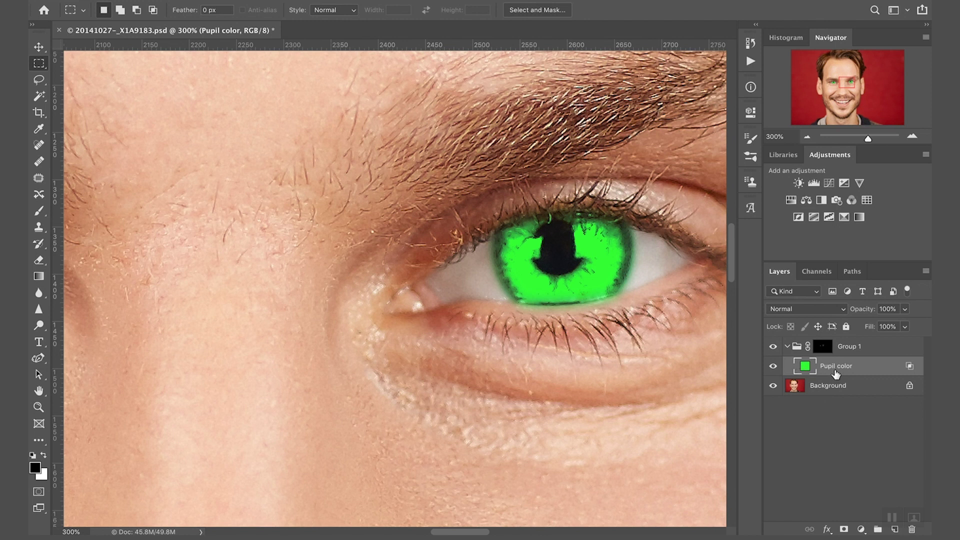
Try Soft Light on Pupil color, then settle on Multiply blend mode
{"action": "scroll", "coordinate": [553, 354], "scroll_direction": "right", "scroll_amount": 5}
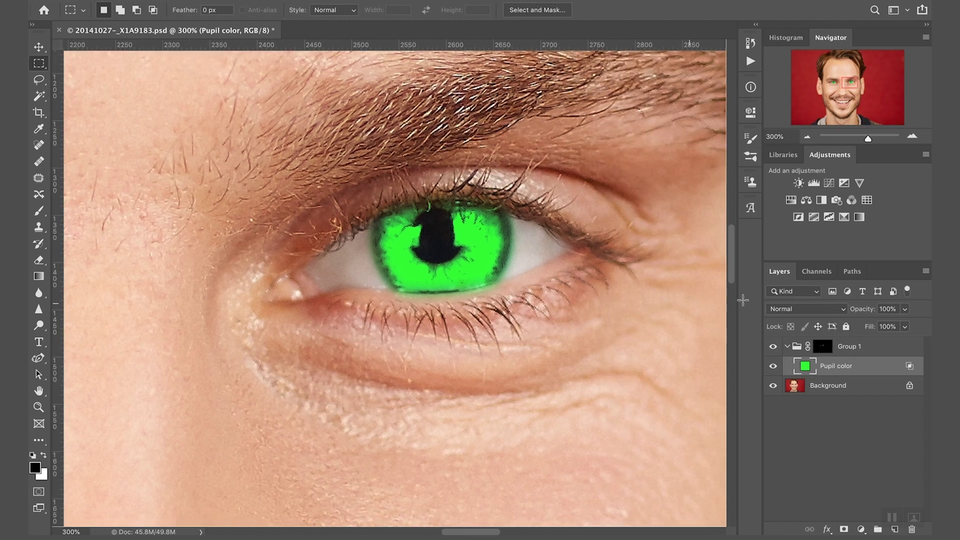
{"action": "left_click", "coordinate": [820, 310]}
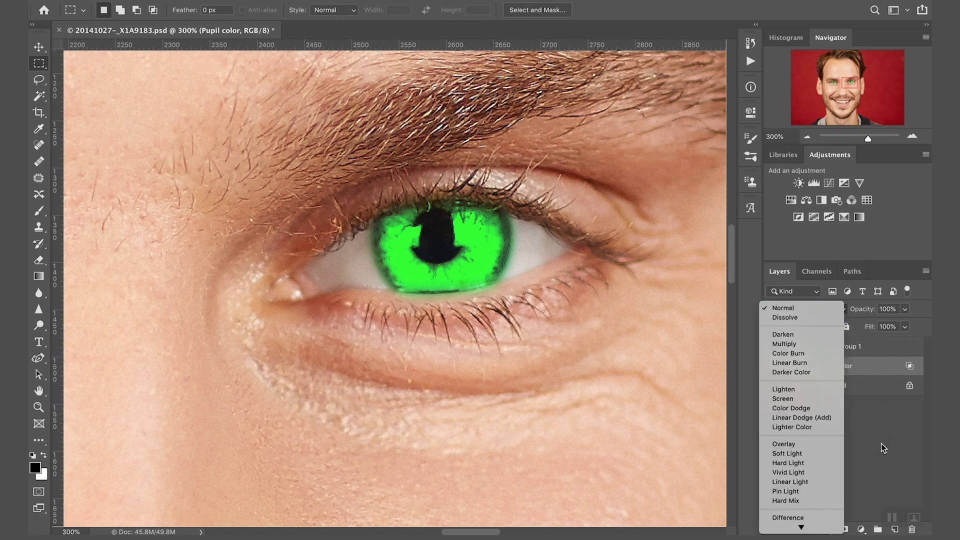
{"action": "left_click", "coordinate": [835, 453]}
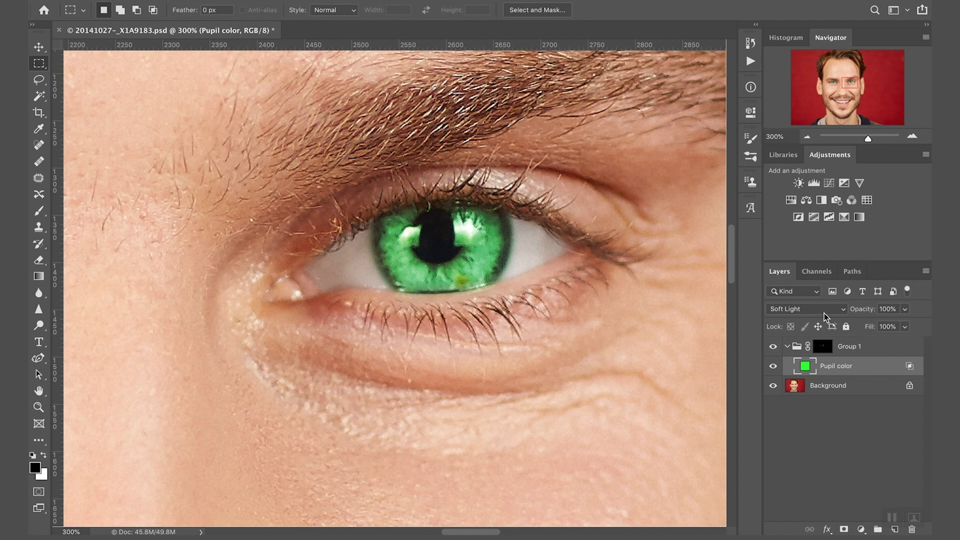
{"action": "left_click", "coordinate": [819, 311]}
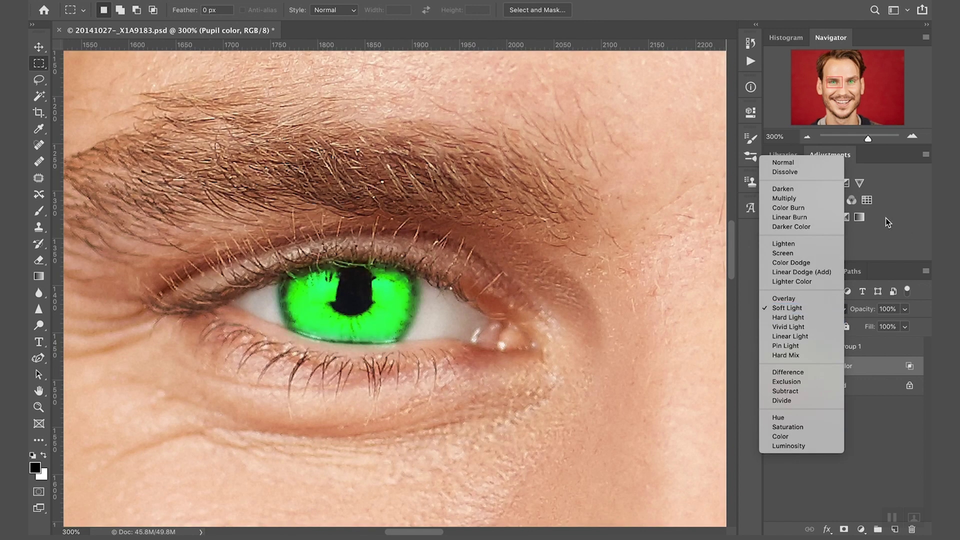
{"action": "left_click", "coordinate": [827, 198]}
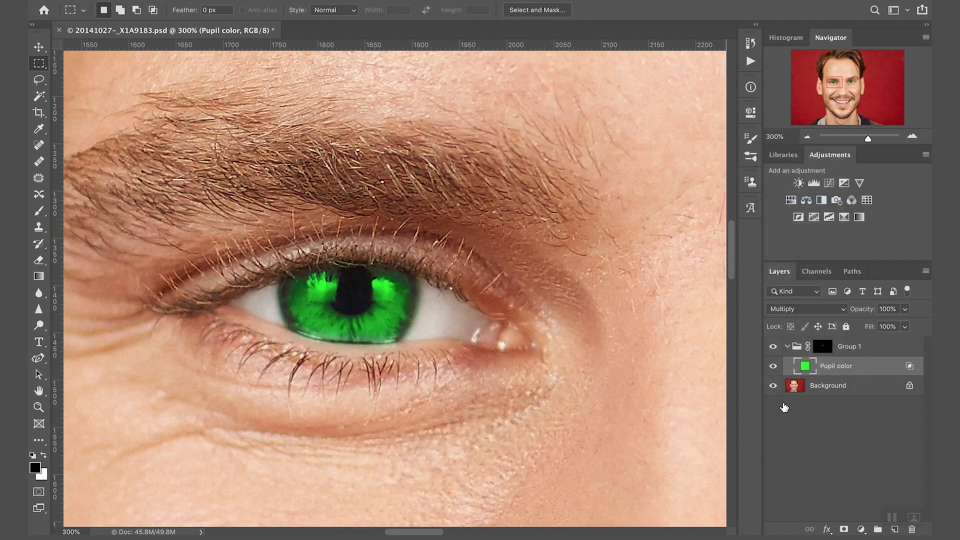
Zoom out and back in to check both green irises under Multiply
{"action": "key", "text": "ctrl+minus"}
{"action": "key", "text": "ctrl+minus"}
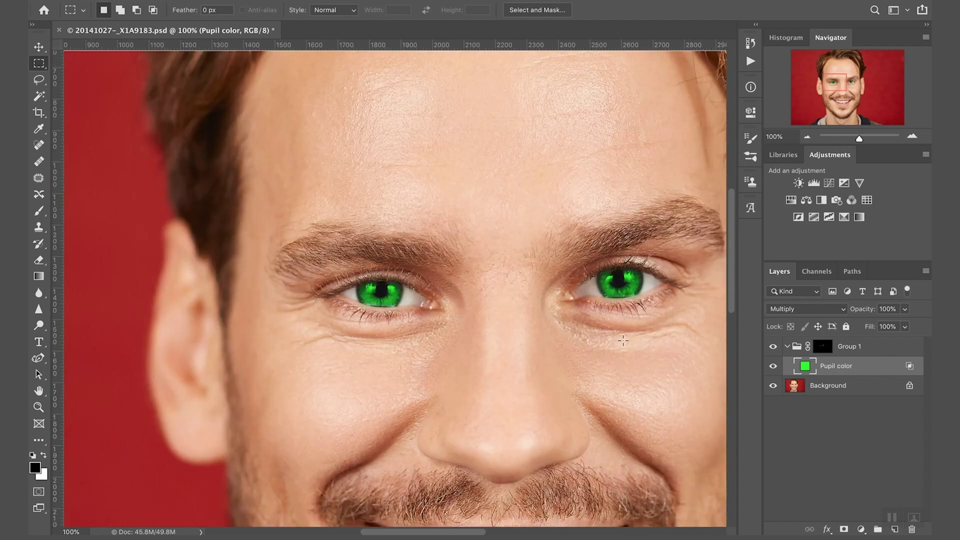
{"action": "key", "text": "ctrl+minus"}
{"action": "scroll", "coordinate": [366, 347], "scroll_direction": "up", "scroll_amount": 5}
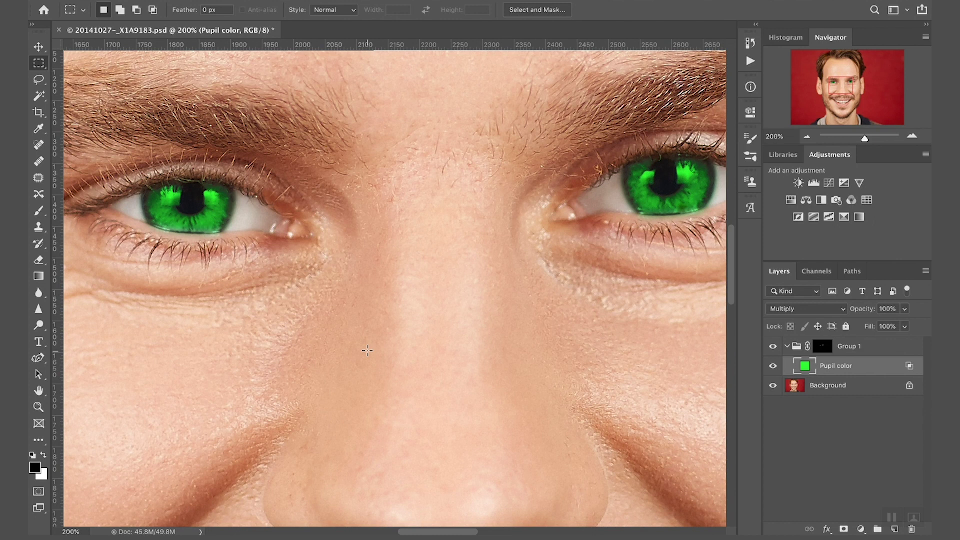
{"action": "scroll", "coordinate": [610, 329], "scroll_direction": "right", "scroll_amount": 2}
{"action": "scroll", "coordinate": [610, 329], "scroll_direction": "up", "scroll_amount": 1}
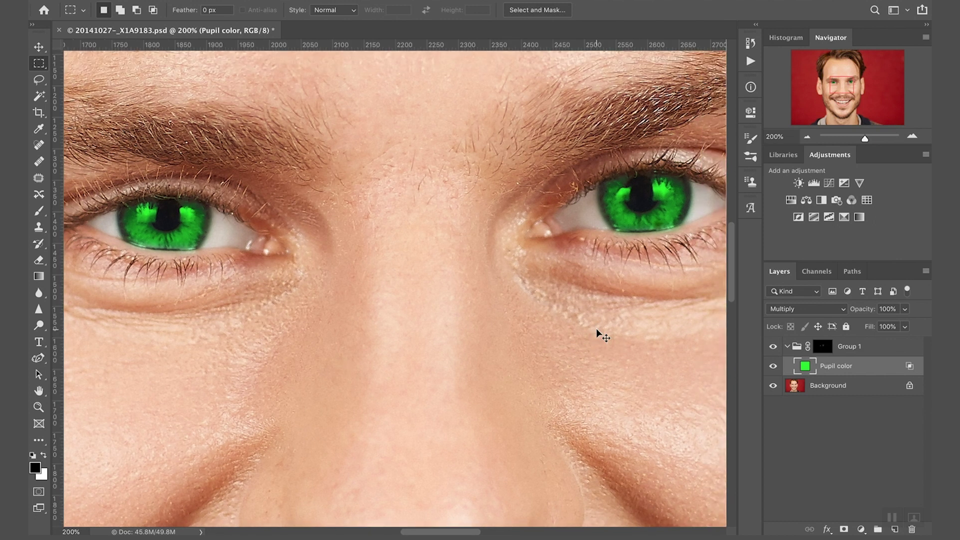
{"action": "key", "text": "ctrl+minus"}
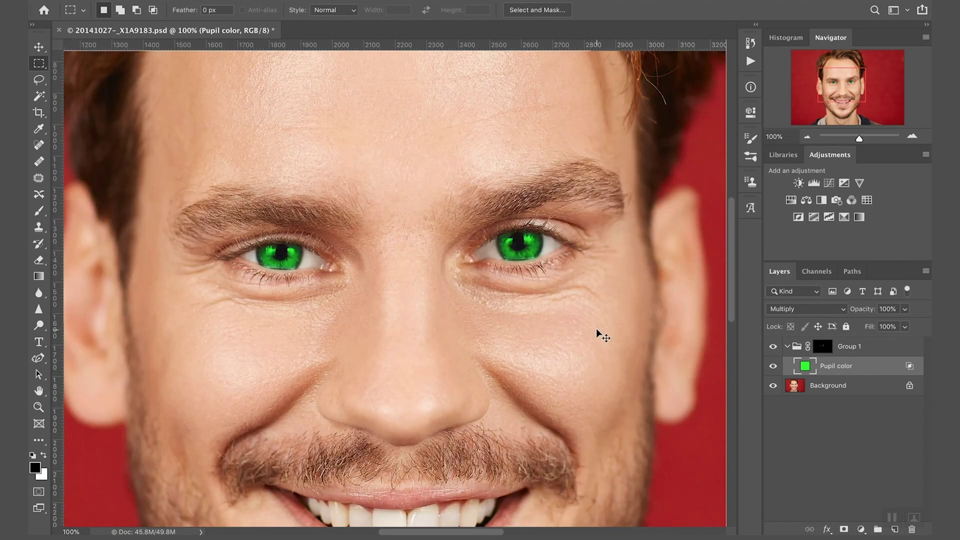
{"action": "key", "text": "ctrl+plus"}
{"action": "key", "text": "ctrl+plus"}
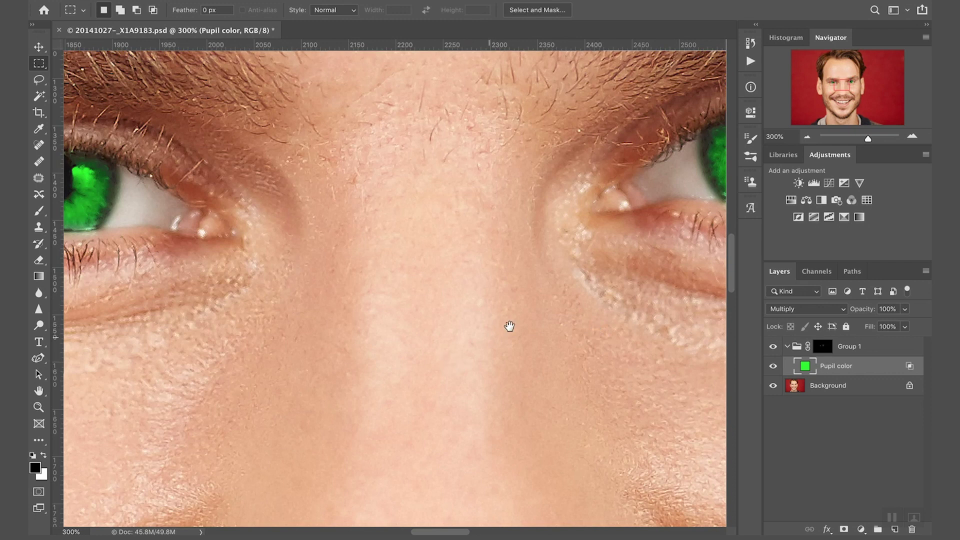
{"action": "left_click_drag", "start_coordinate": [509, 326], "coordinate": [250, 407]}
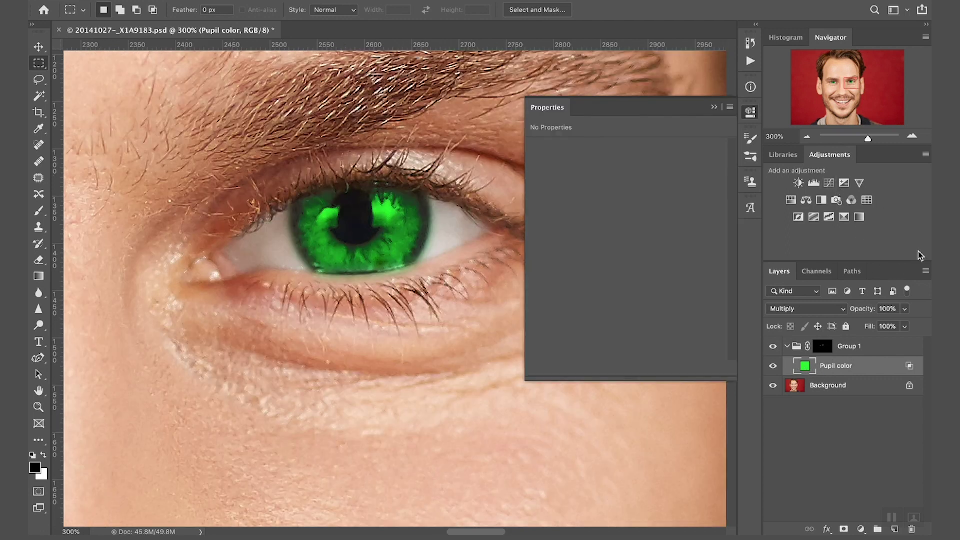
Add a Curves adjustment above Pupil color blended in Screen mode
{"action": "left_click", "coordinate": [829, 183]}
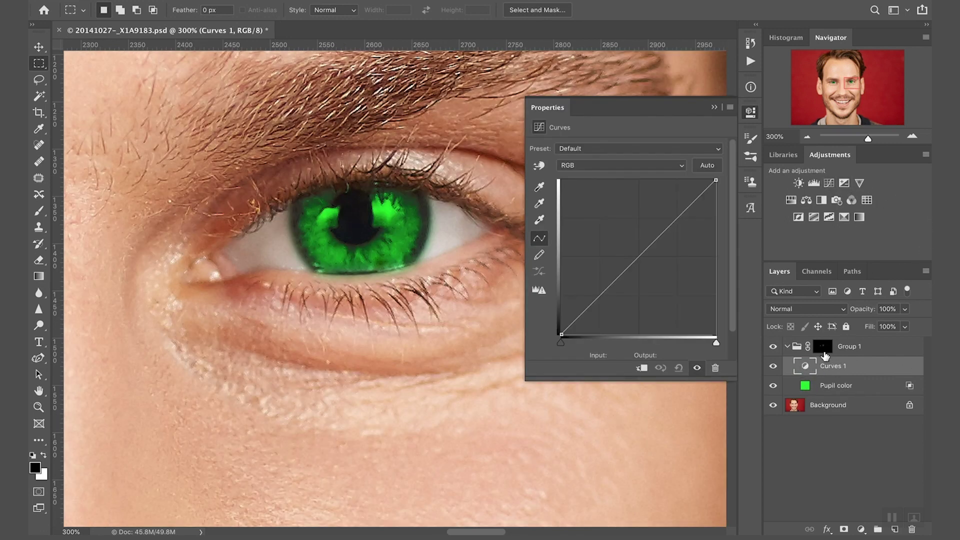
{"action": "left_click", "coordinate": [821, 310]}
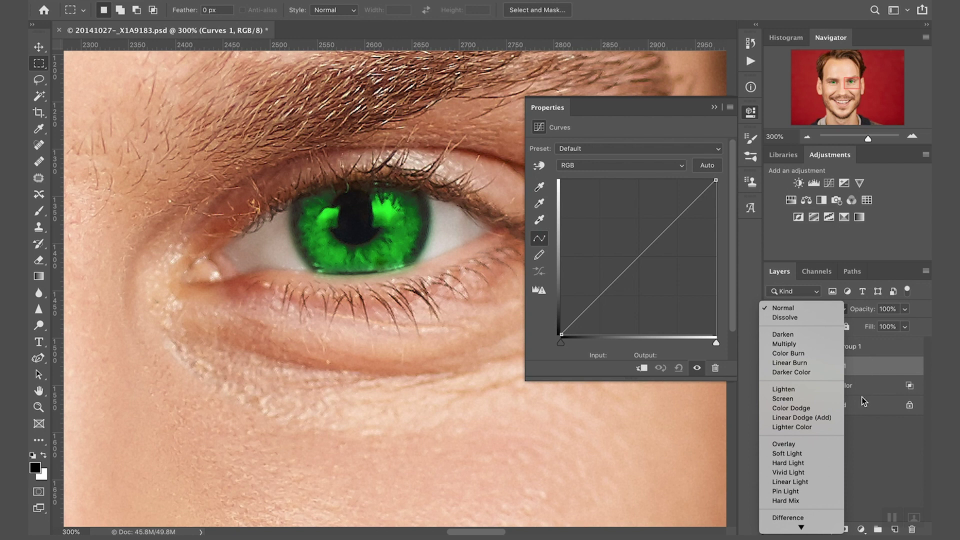
{"action": "left_click", "coordinate": [828, 399]}
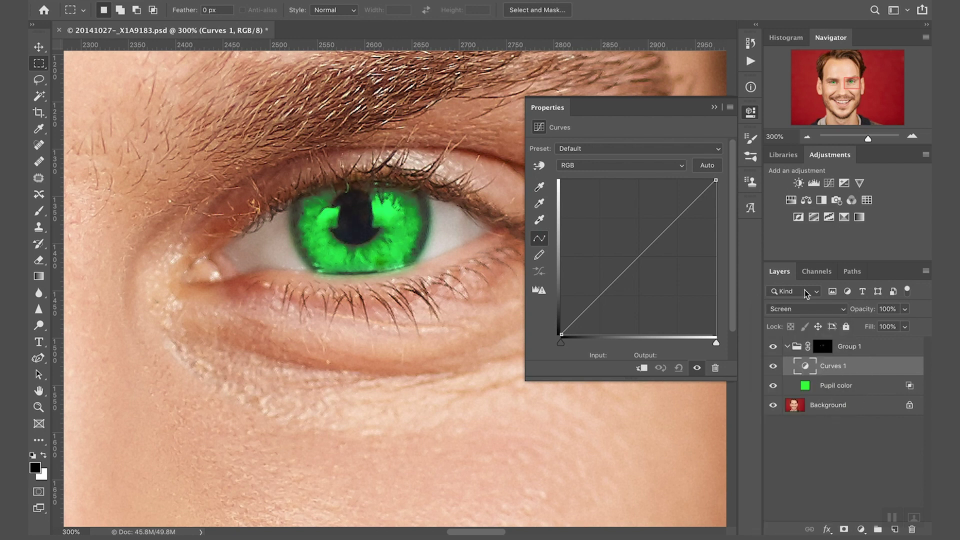
{"action": "left_click", "coordinate": [751, 113]}
Compare Curves 1 hidden and shown, then raise its RGB curve up-left to brighten the iris
{"action": "left_click", "coordinate": [773, 367]}
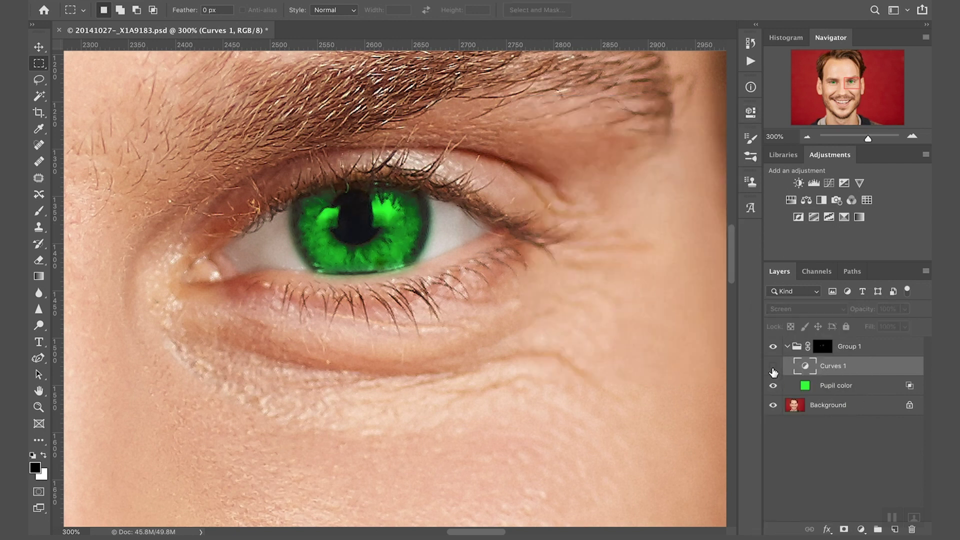
{"action": "left_click", "coordinate": [773, 368]}
{"action": "left_click", "coordinate": [773, 373]}
{"action": "left_click", "coordinate": [773, 370]}
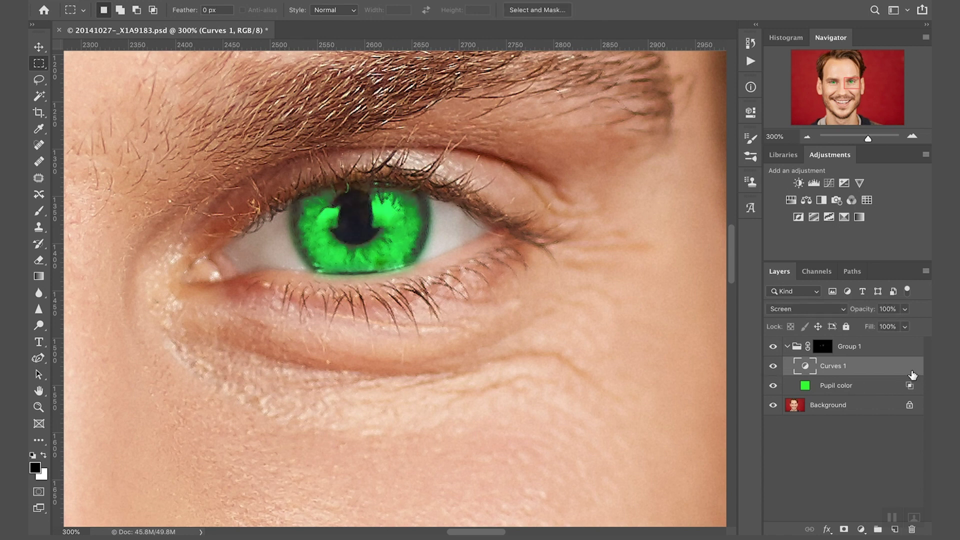
{"action": "double_click", "coordinate": [805, 367]}
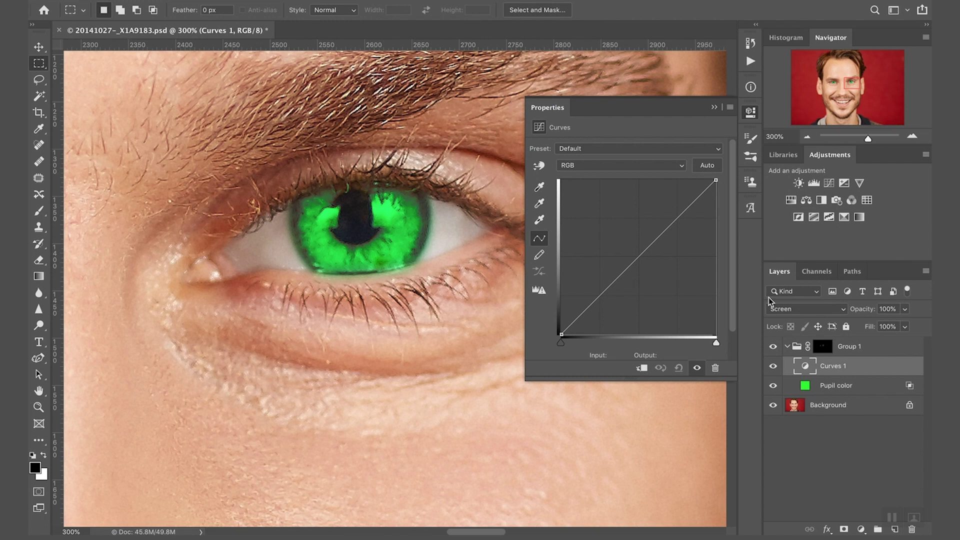
{"action": "left_click_drag", "start_coordinate": [636, 250], "coordinate": [596, 204]}
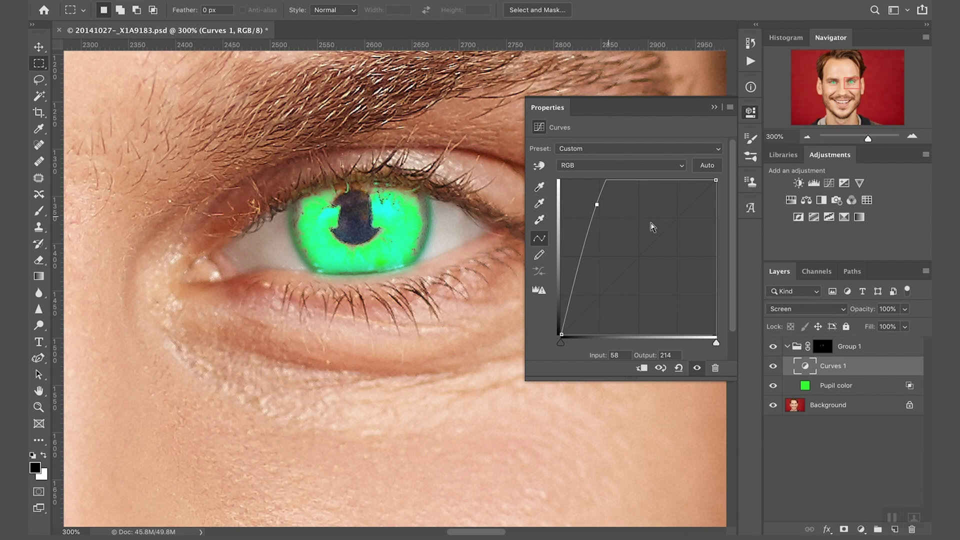
Split Curves 1's Blend If Underlying Layer black slider to 11/70 so the pupil stays dark
{"action": "double_click", "coordinate": [910, 373]}
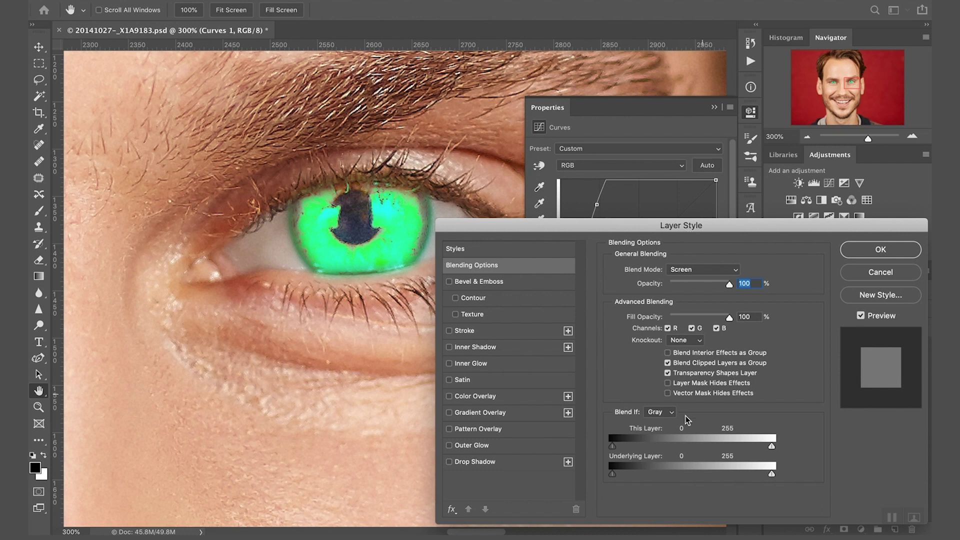
{"action": "key", "text": "alt"}
{"action": "left_click_drag", "start_coordinate": [614, 479], "coordinate": [649, 484]}
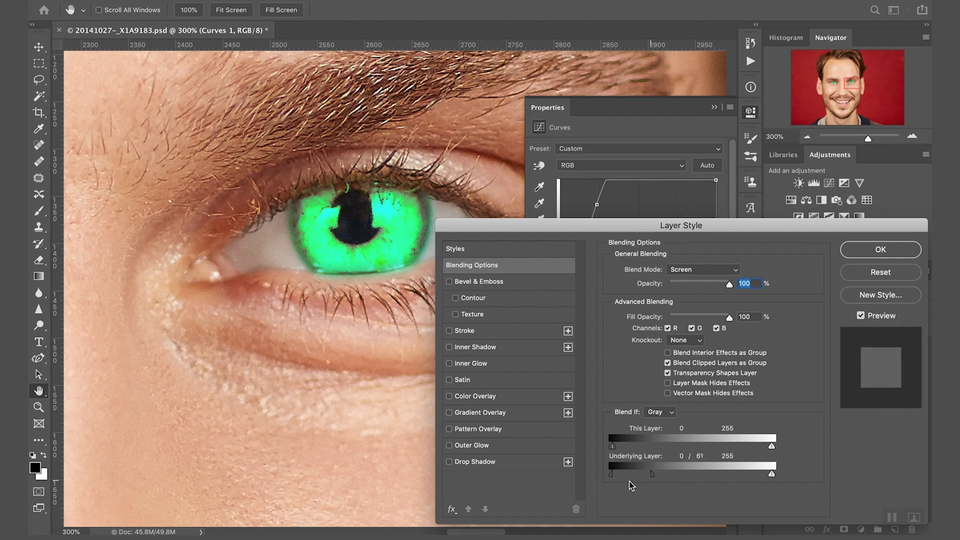
{"action": "left_click_drag", "start_coordinate": [612, 475], "coordinate": [659, 477]}
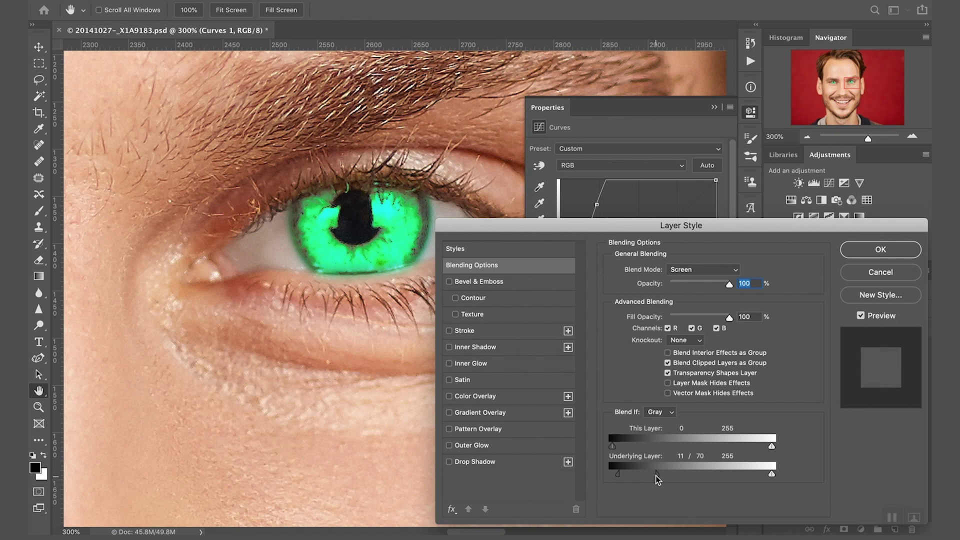
{"action": "left_click", "coordinate": [870, 249]}
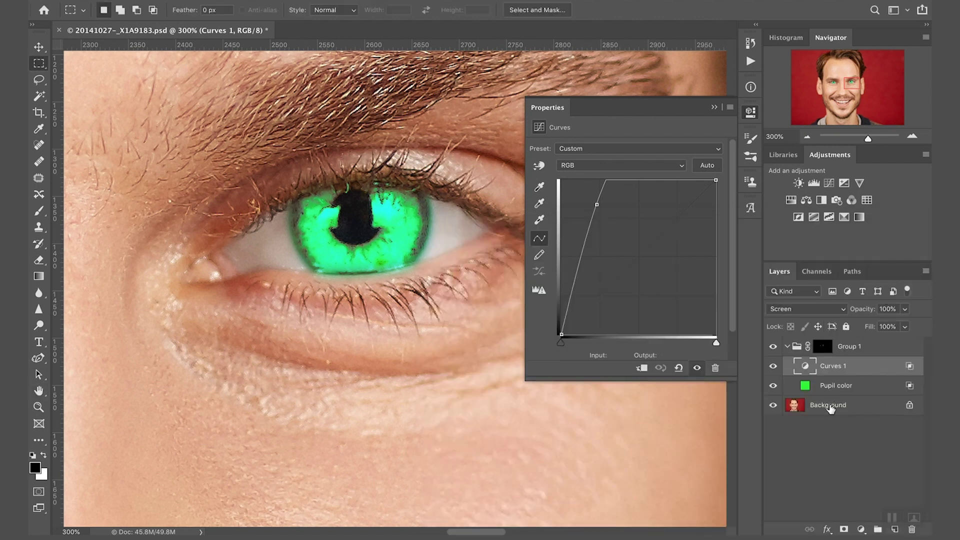
Rename Curves 1 to 'Brighten up' and reset its curve to a straight line
{"action": "double_click", "coordinate": [835, 367]}
{"action": "type", "text": "Brighten up"}
{"action": "key", "text": "Return"}
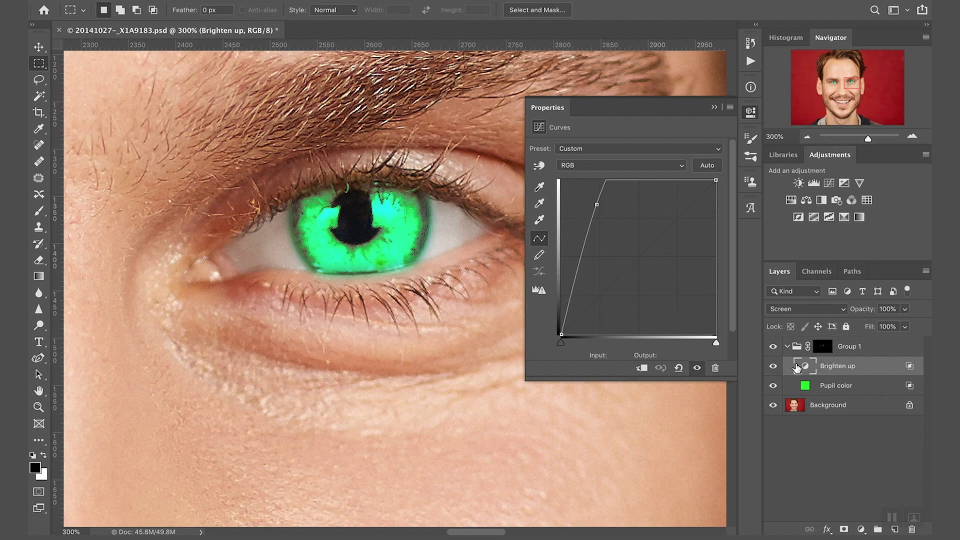
{"action": "left_click", "coordinate": [597, 205]}
{"action": "left_click", "coordinate": [679, 368]}
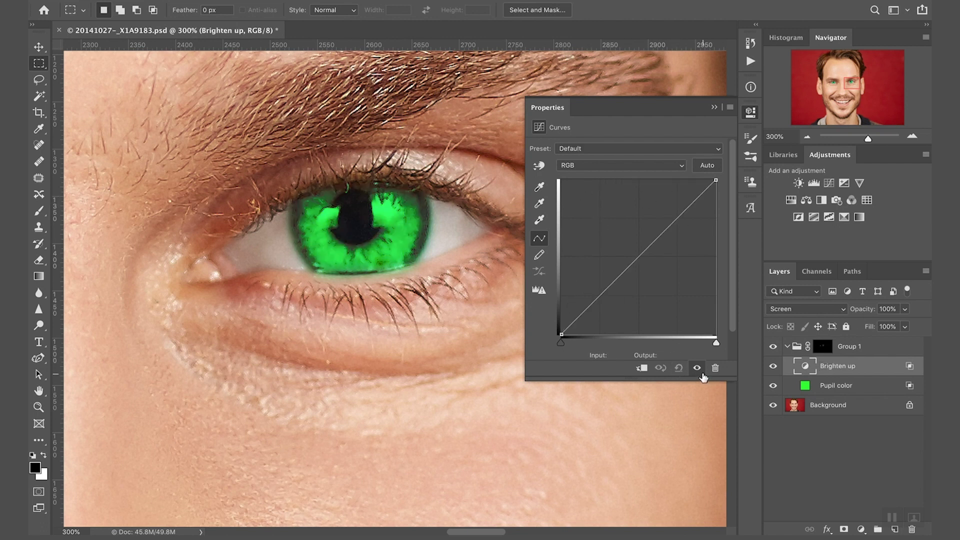
{"action": "left_click", "coordinate": [757, 112]}
Zoom out on the face and lower Brighten up to 40% opacity, comparing it hidden and shown
{"action": "key", "text": "ctrl+minus"}
{"action": "key", "text": "ctrl+minus"}
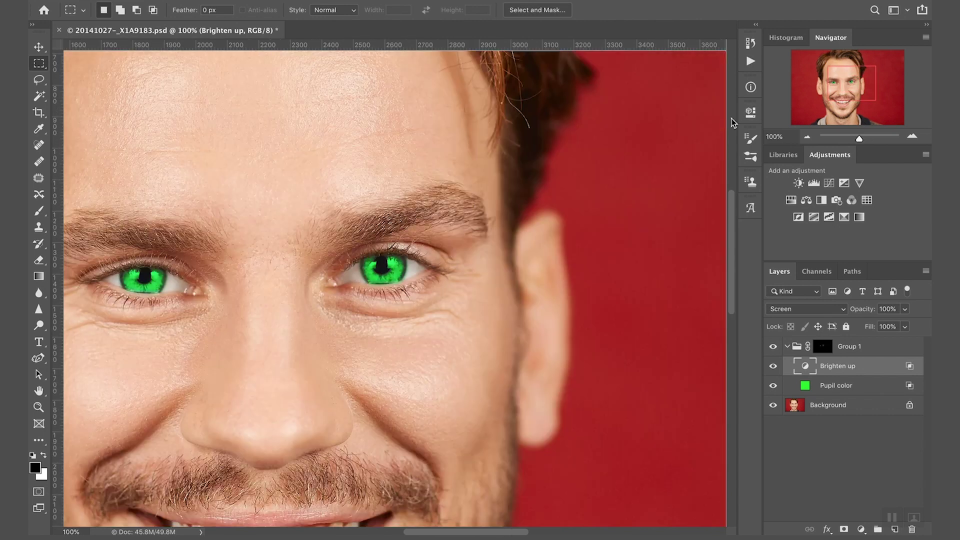
{"action": "left_click_drag", "start_coordinate": [293, 334], "coordinate": [461, 257]}
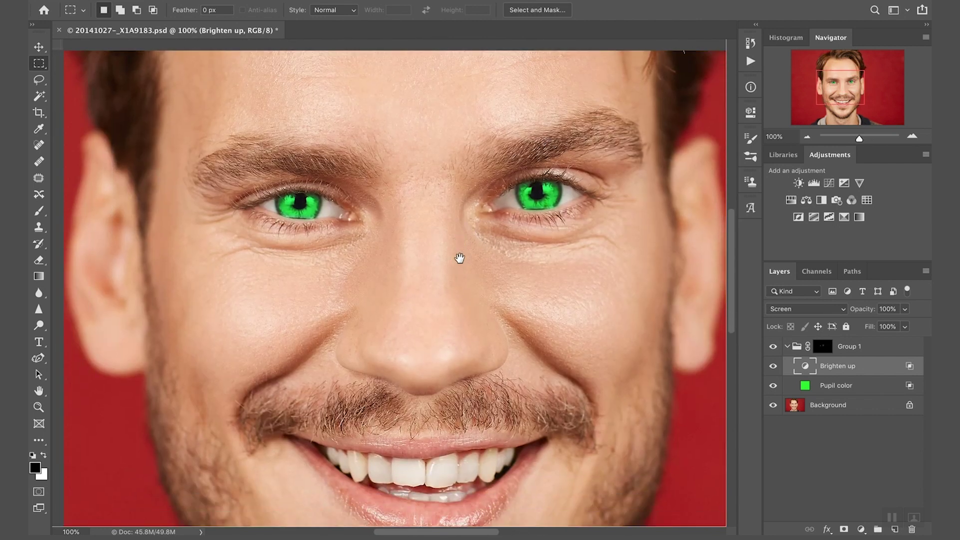
{"action": "key", "text": "ctrl+r"}
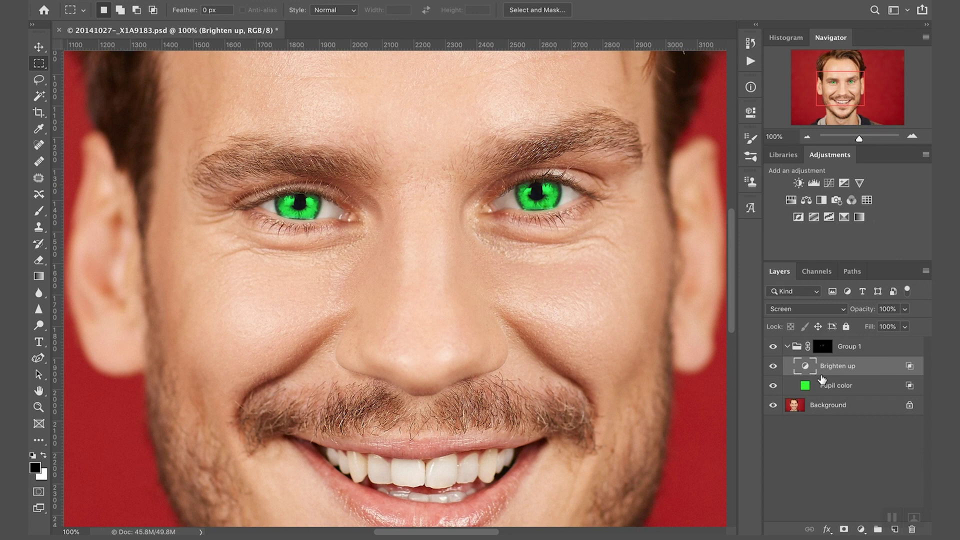
{"action": "key", "text": "5"}
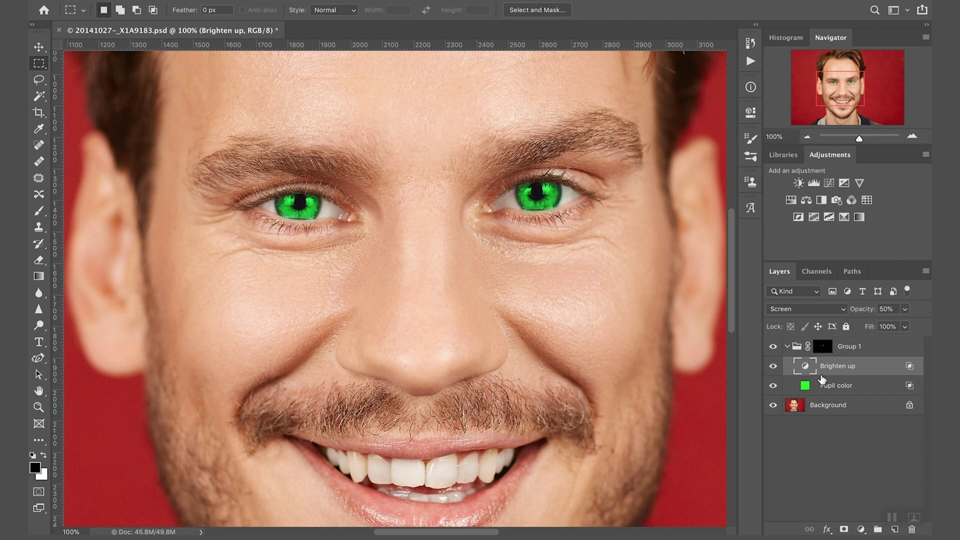
{"action": "left_click", "coordinate": [773, 366]}
{"action": "left_click", "coordinate": [773, 366]}
{"action": "left_click", "coordinate": [774, 370]}
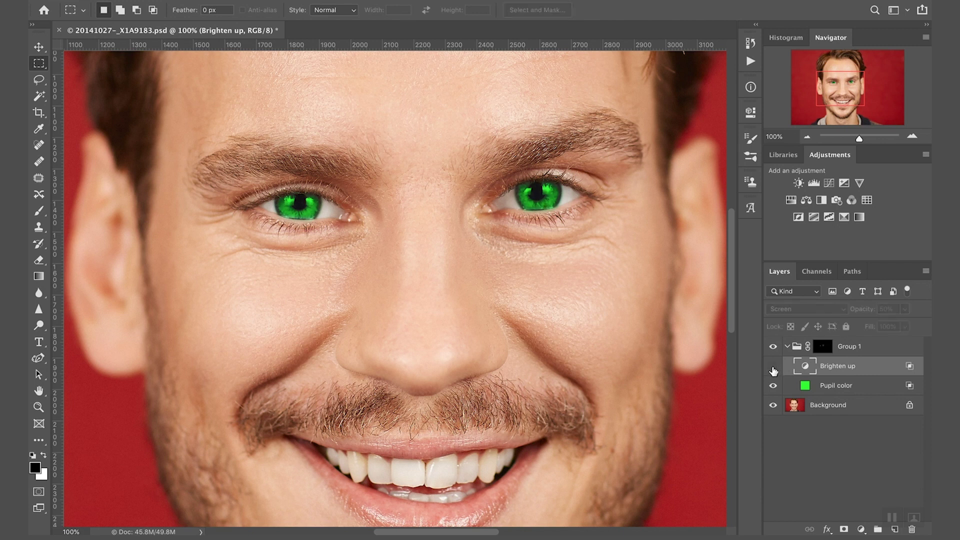
{"action": "left_click", "coordinate": [773, 367]}
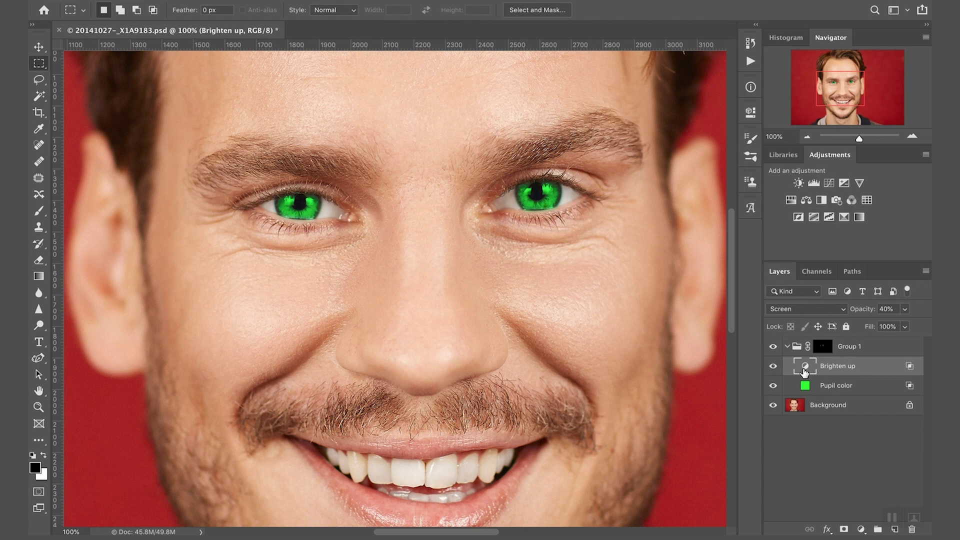
Zoom to 200% on the eyes and add a new Curves adjustment to the group
{"action": "key", "text": "ctrl+plus"}
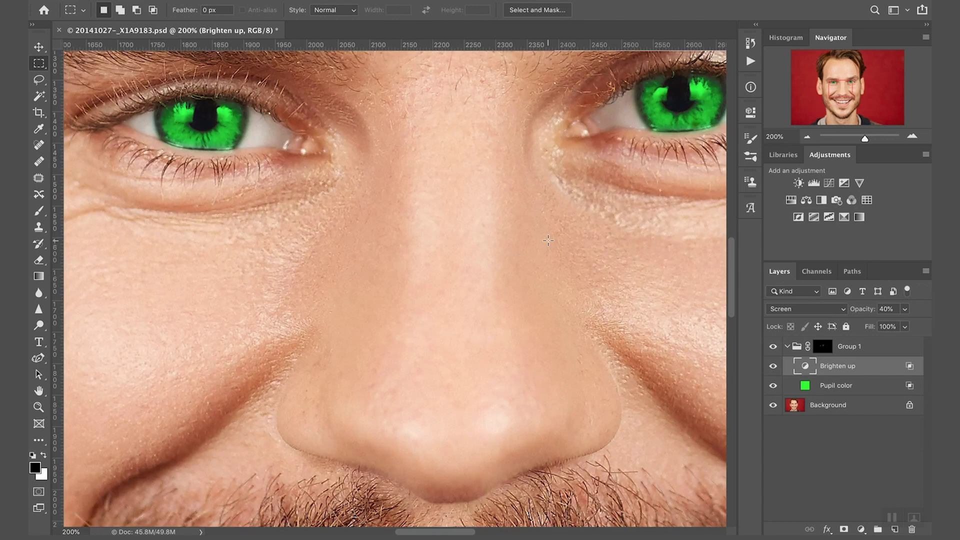
{"action": "left_click_drag", "start_coordinate": [421, 329], "coordinate": [439, 367]}
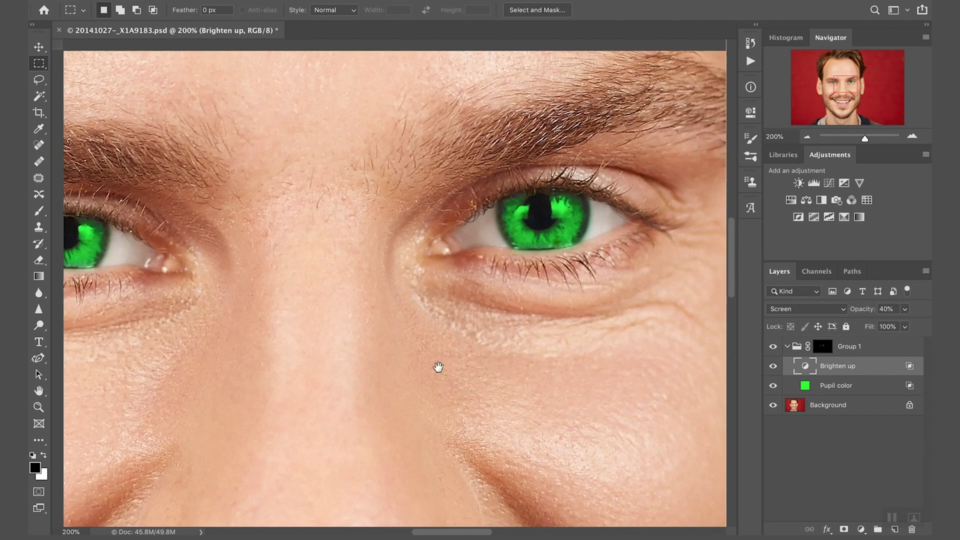
{"action": "key", "text": "ctrl+r"}
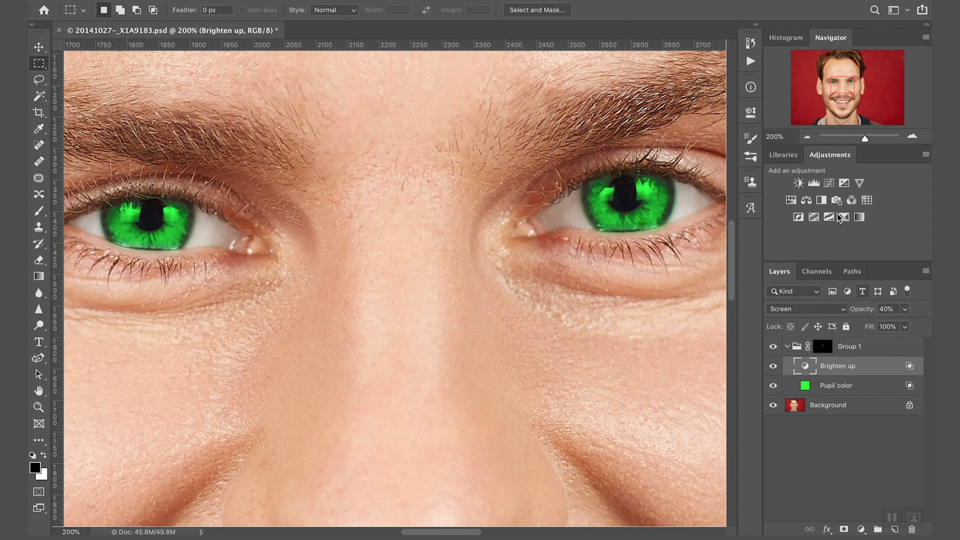
{"action": "left_click", "coordinate": [830, 183]}
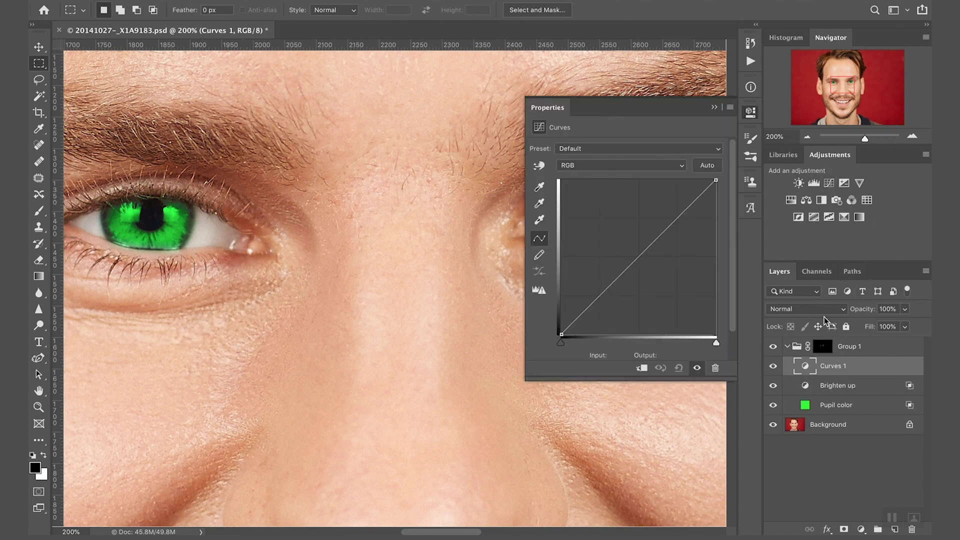
Set Curves 1 to Luminosity and shape an S-curve raising highlights and darkening shadows
{"action": "left_click", "coordinate": [822, 309]}
{"action": "mouse_move", "coordinate": [790, 528]}
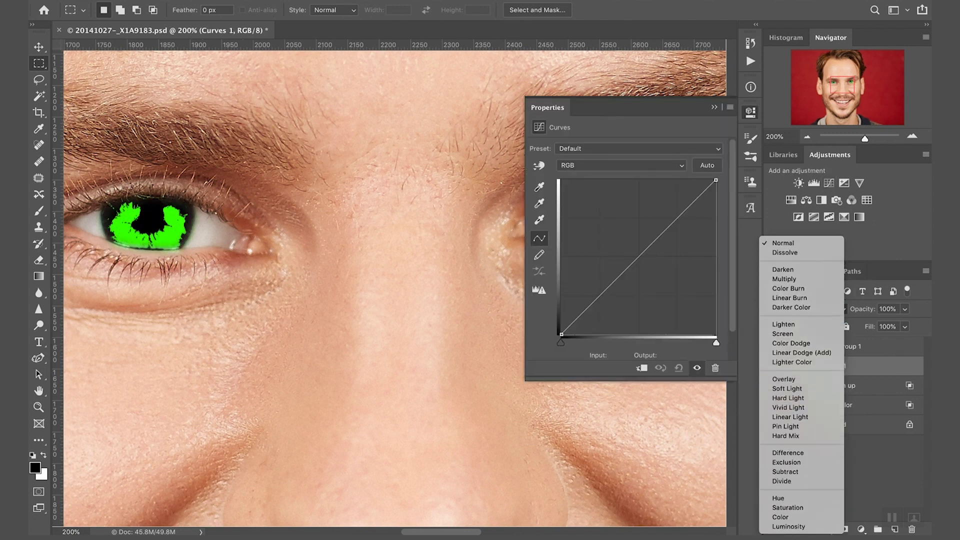
{"action": "left_click", "coordinate": [790, 528]}
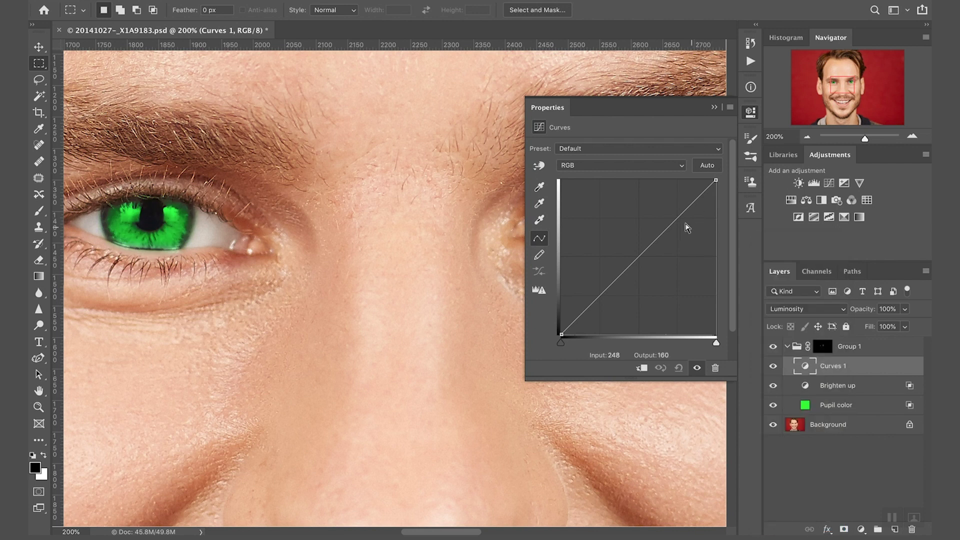
{"action": "left_click_drag", "start_coordinate": [678, 216], "coordinate": [672, 213]}
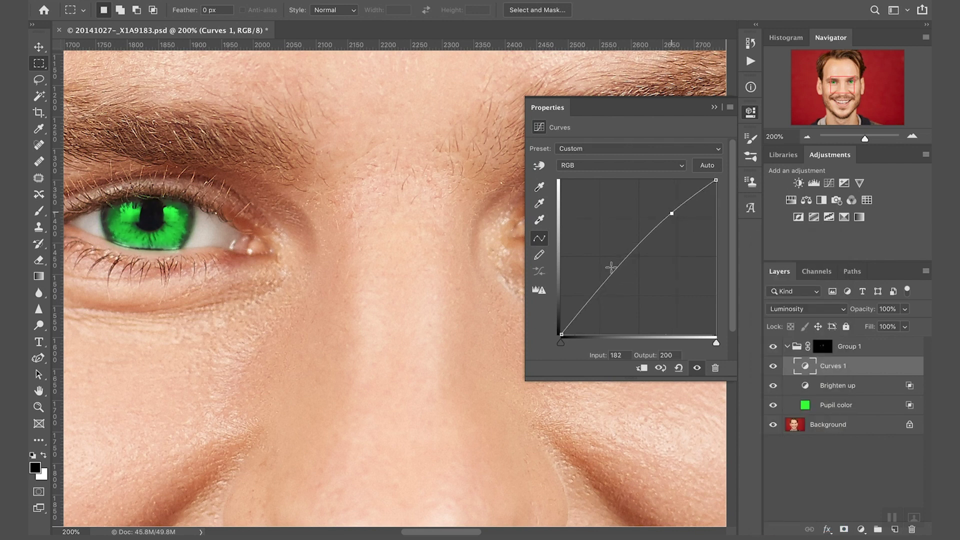
{"action": "left_click_drag", "start_coordinate": [598, 294], "coordinate": [601, 304]}
Compare both eyes with Curves 1 hidden and shown, then delete the layer
{"action": "left_click_drag", "start_coordinate": [381, 367], "coordinate": [369, 515]}
{"action": "left_click_drag", "start_coordinate": [404, 440], "coordinate": [418, 285]}
{"action": "key", "text": "ctrl+r"}
{"action": "left_click", "coordinate": [772, 367]}
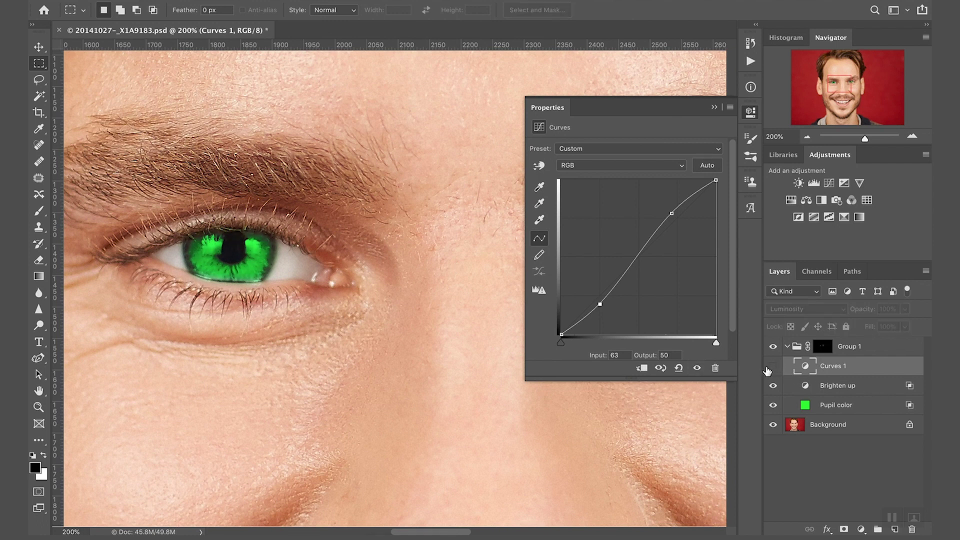
{"action": "left_click", "coordinate": [773, 366]}
{"action": "key", "text": "Delete"}
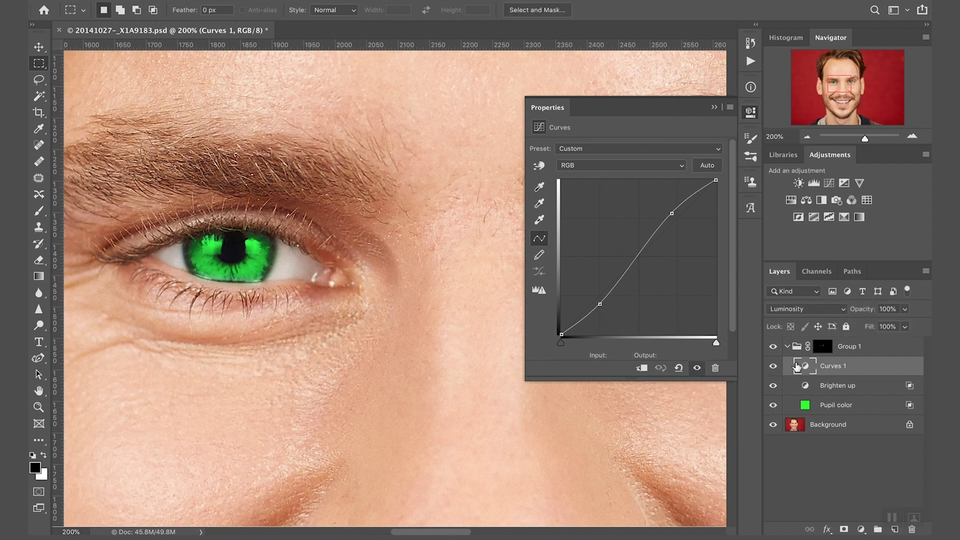
{"action": "left_click", "coordinate": [747, 115]}
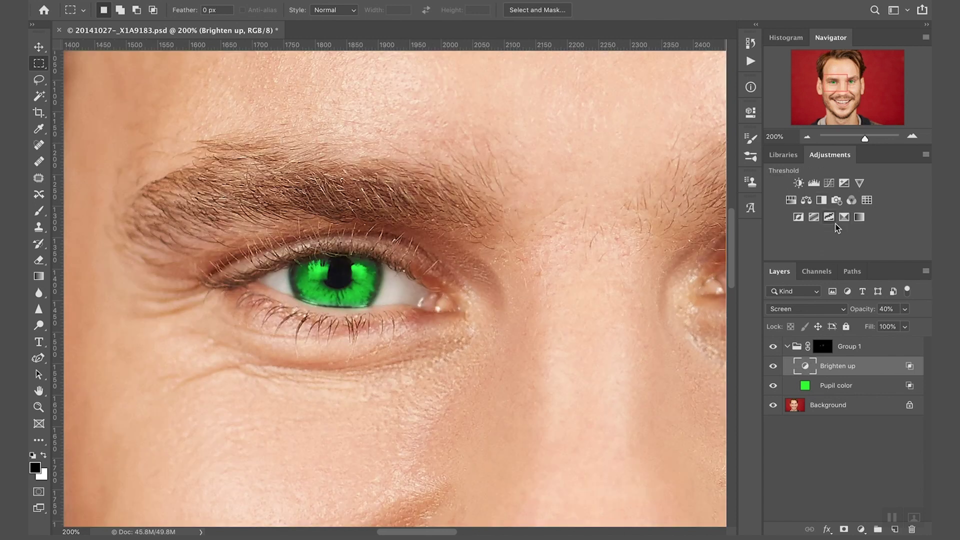
Add a Black & White adjustment layer above Brighten up and put its settings away
{"action": "left_click", "coordinate": [822, 200]}
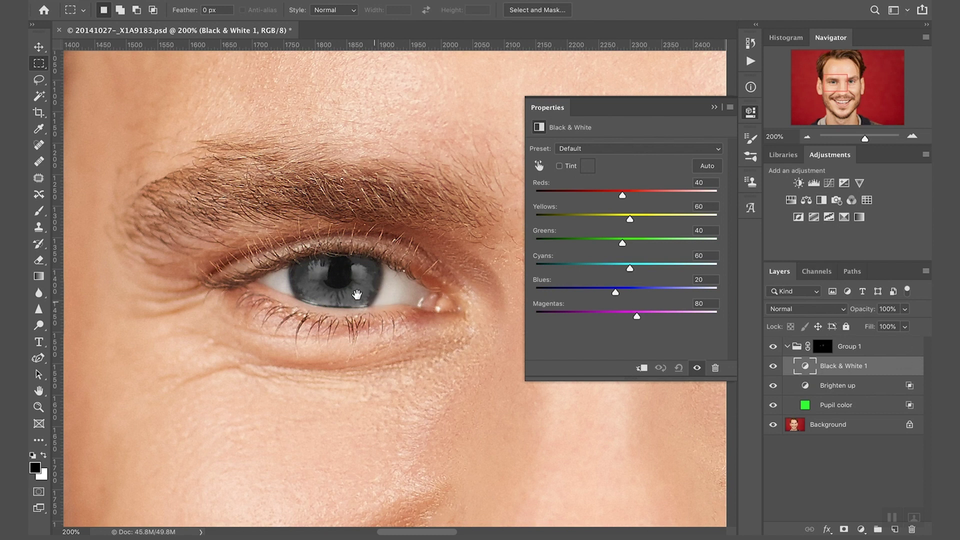
{"action": "scroll", "coordinate": [357, 296], "scroll_direction": "right", "scroll_amount": 2}
{"action": "left_click", "coordinate": [805, 282]}
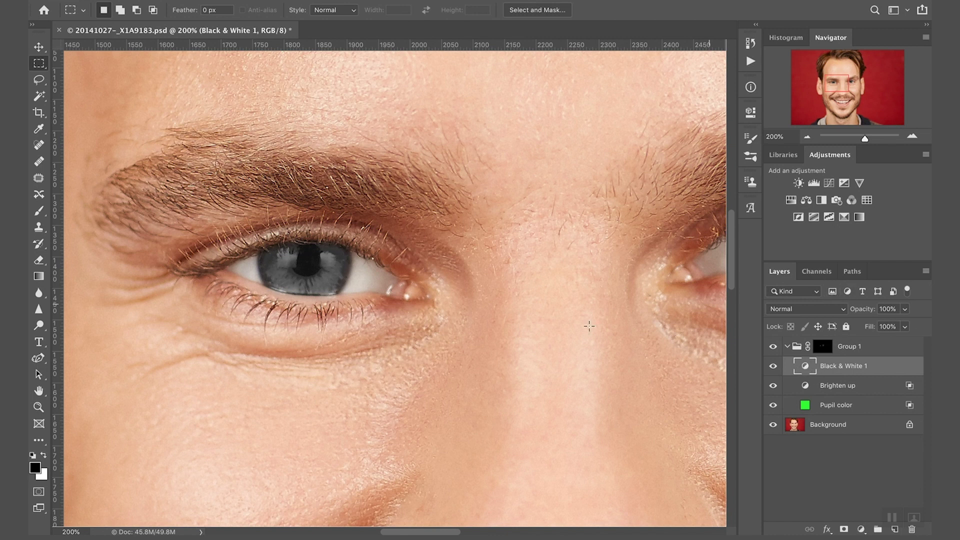
{"action": "left_click_drag", "start_coordinate": [600, 339], "coordinate": [457, 321]}
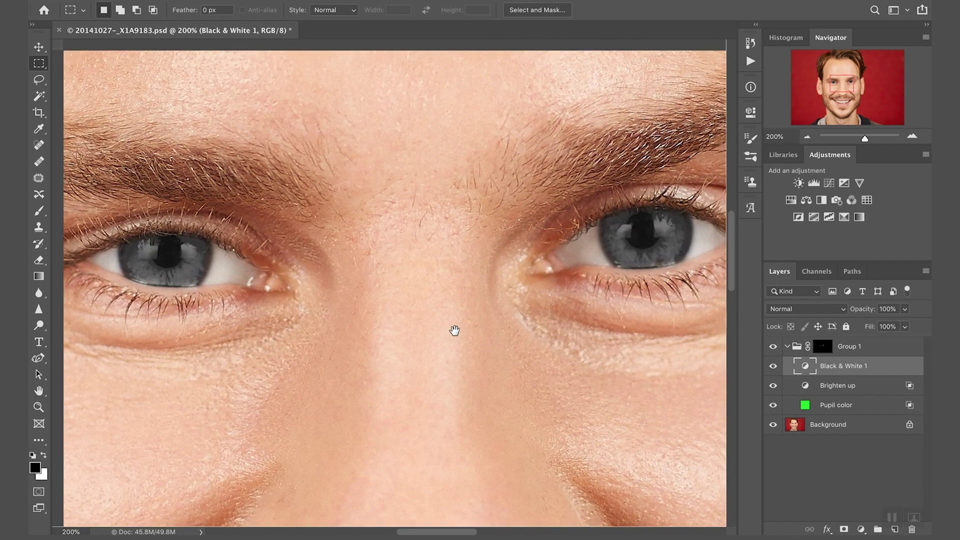
{"action": "key", "text": "ctrl+r"}
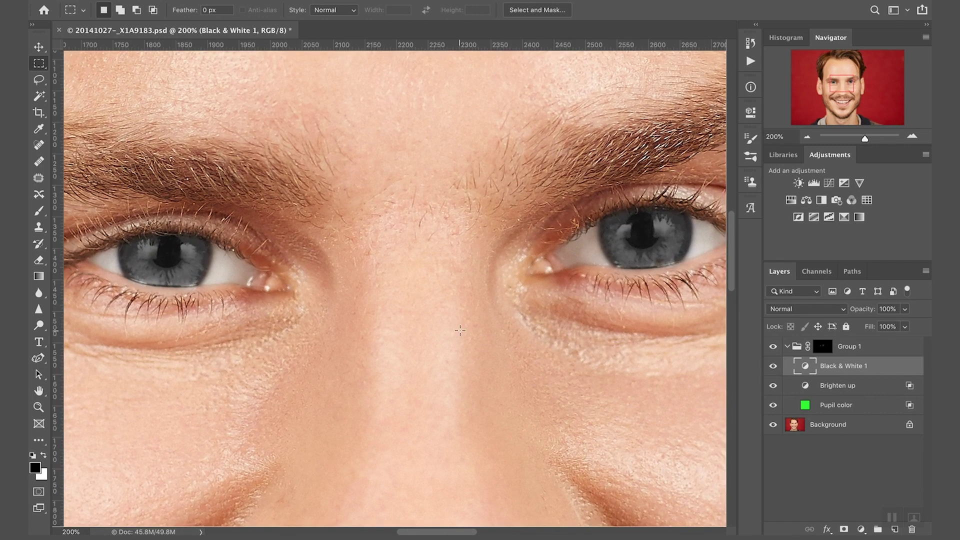
Blend Black & White 1 in Soft Light at 30% opacity, comparing it on and off
{"action": "left_click", "coordinate": [841, 311]}
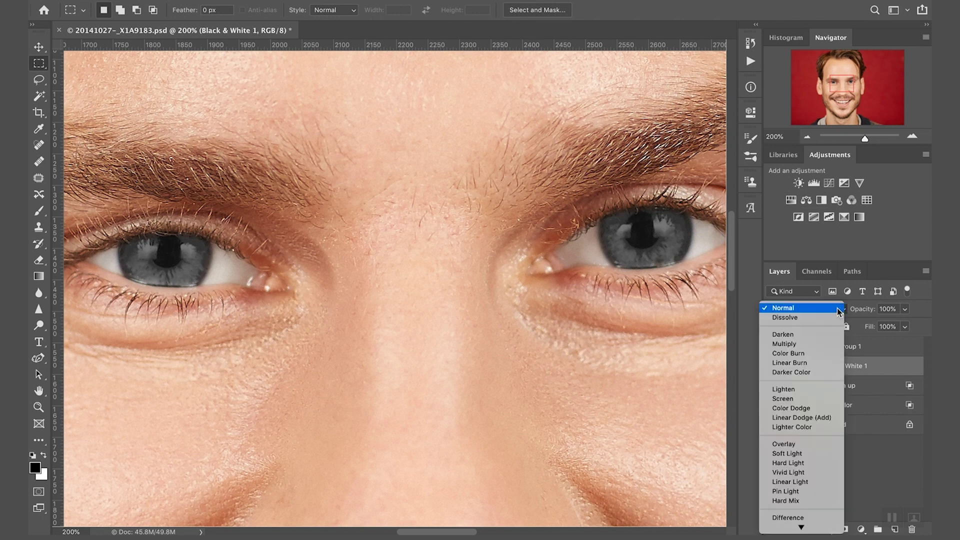
{"action": "left_click", "coordinate": [800, 455]}
{"action": "left_click", "coordinate": [774, 367]}
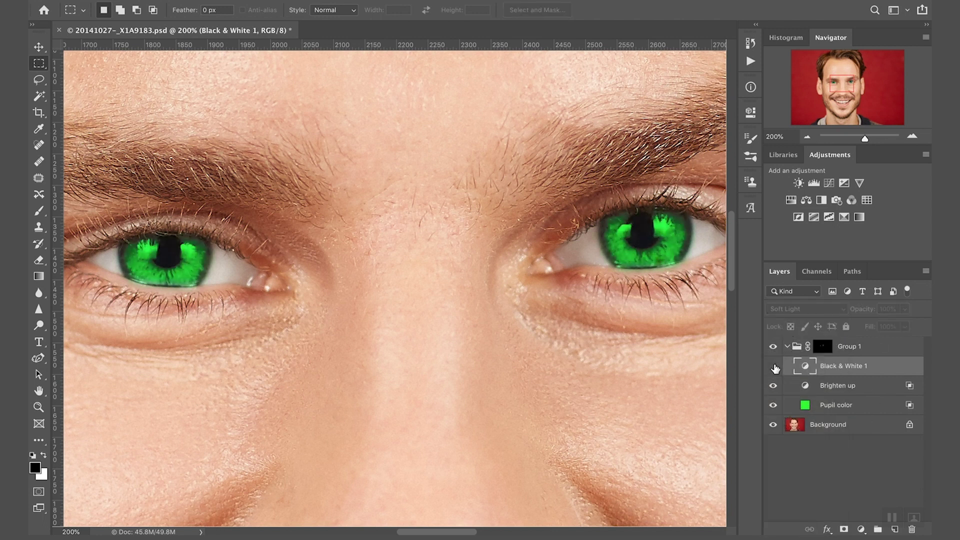
{"action": "left_click", "coordinate": [774, 367]}
{"action": "left_click", "coordinate": [774, 366]}
{"action": "left_click", "coordinate": [774, 370]}
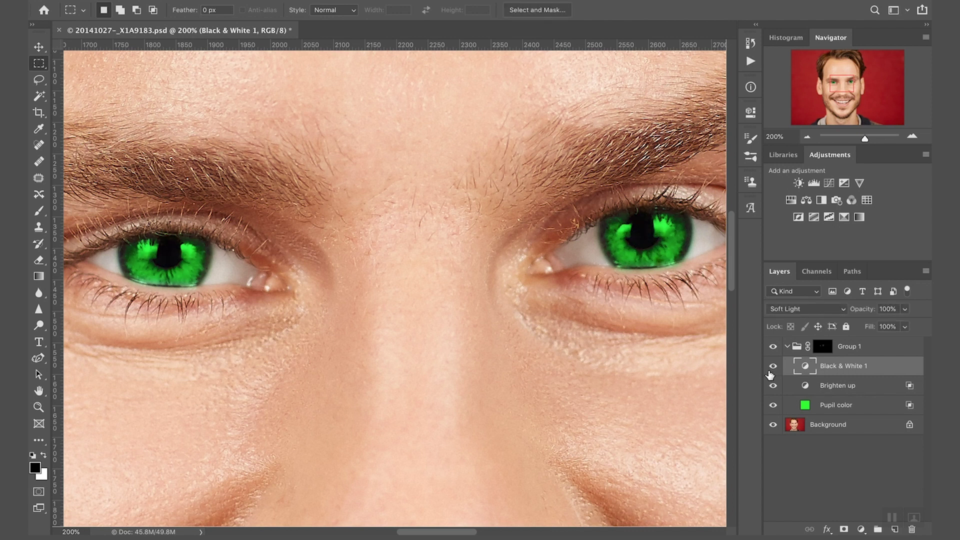
{"action": "left_click", "coordinate": [773, 370]}
{"action": "left_click", "coordinate": [774, 368]}
{"action": "key", "text": "3"}
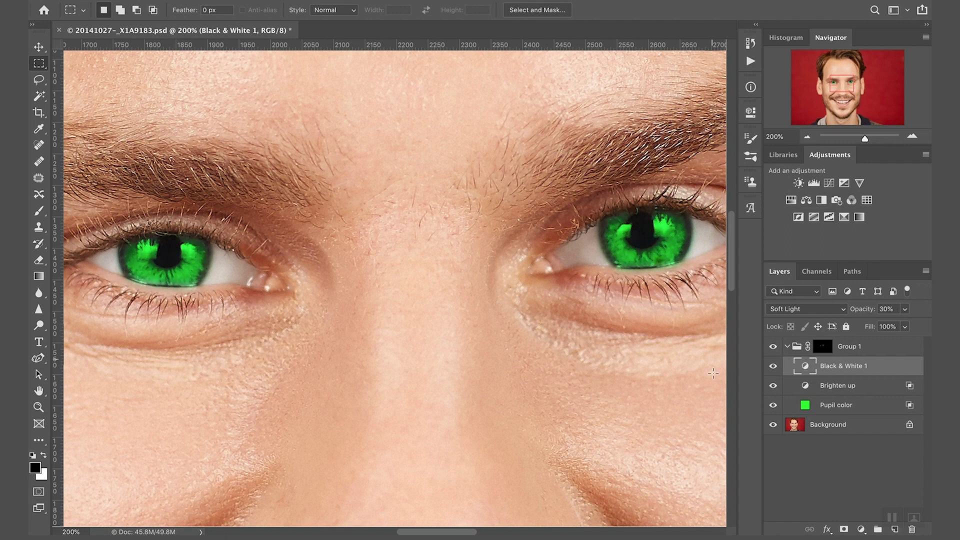
Toggle Black & White 1 on and off to judge its effect on the green irises
{"action": "left_click", "coordinate": [774, 369]}
{"action": "left_click", "coordinate": [773, 367]}
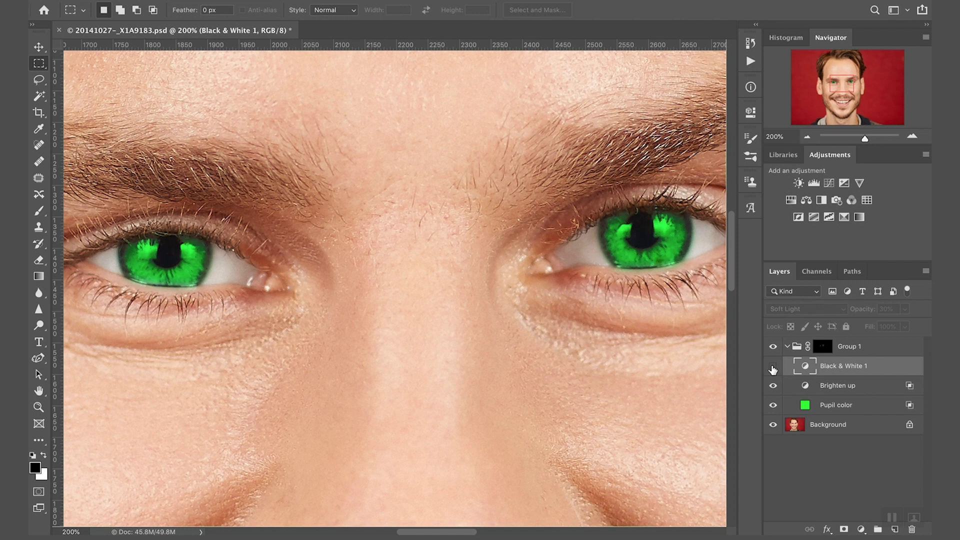
{"action": "left_click", "coordinate": [773, 367]}
{"action": "left_click", "coordinate": [774, 369]}
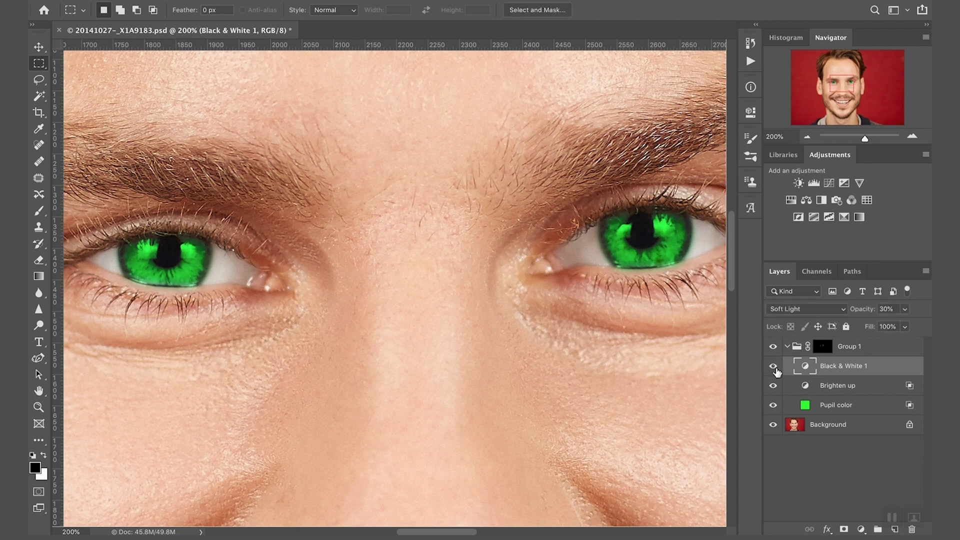
{"action": "left_click", "coordinate": [774, 369]}
{"action": "left_click", "coordinate": [775, 370]}
{"action": "left_click", "coordinate": [777, 370]}
{"action": "left_click", "coordinate": [774, 373]}
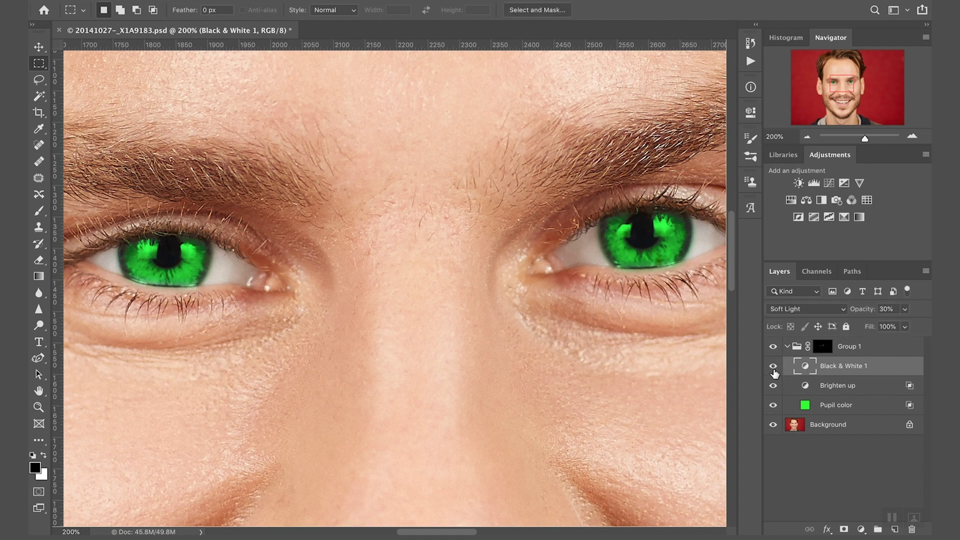
Rename the layer to 'Contrast', zoom out to the whole face and collapse Group 1
{"action": "double_click", "coordinate": [849, 371]}
{"action": "type", "text": "Contrast"}
{"action": "key", "text": "Return"}
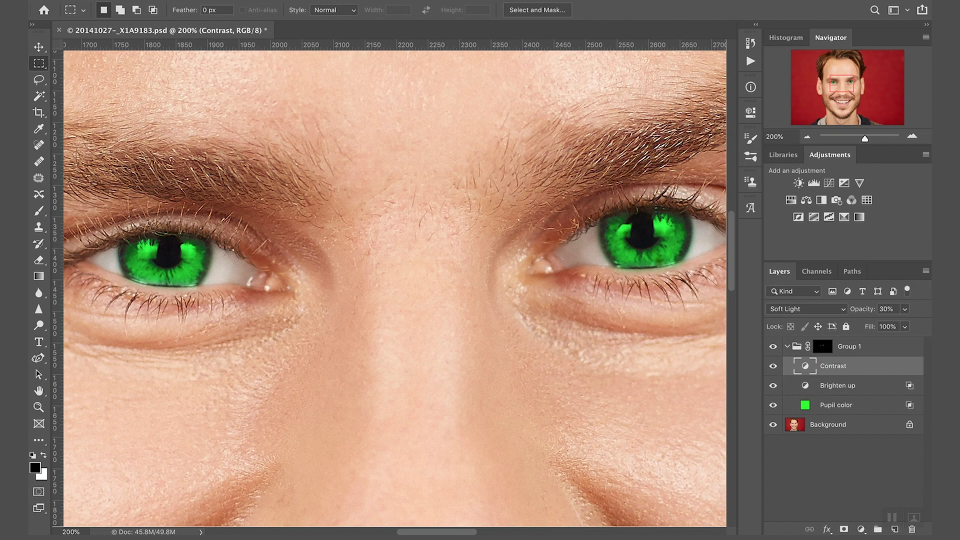
{"action": "key", "text": "ctrl+minus"}
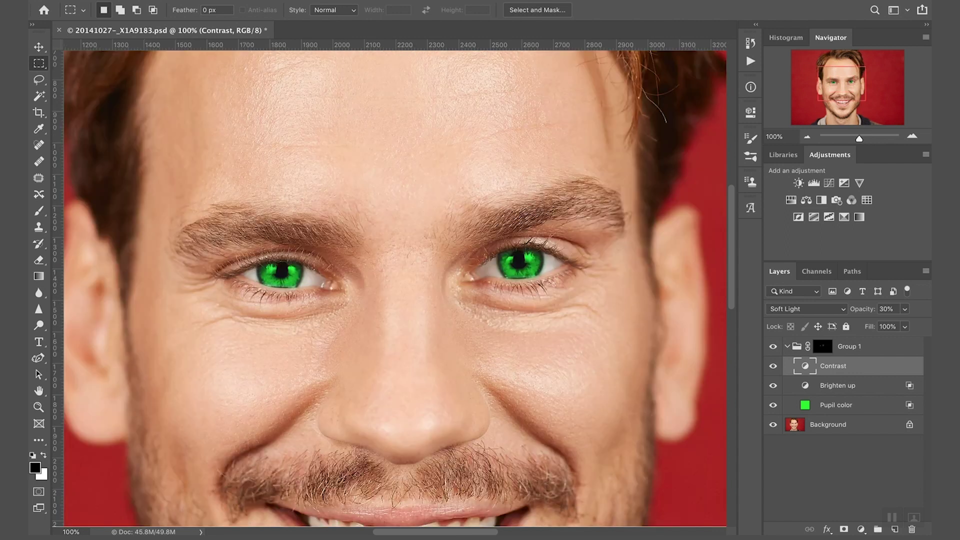
{"action": "key", "text": "ctrl+r"}
{"action": "left_click_drag", "start_coordinate": [543, 362], "coordinate": [557, 285]}
{"action": "key", "text": "ctrl+r"}
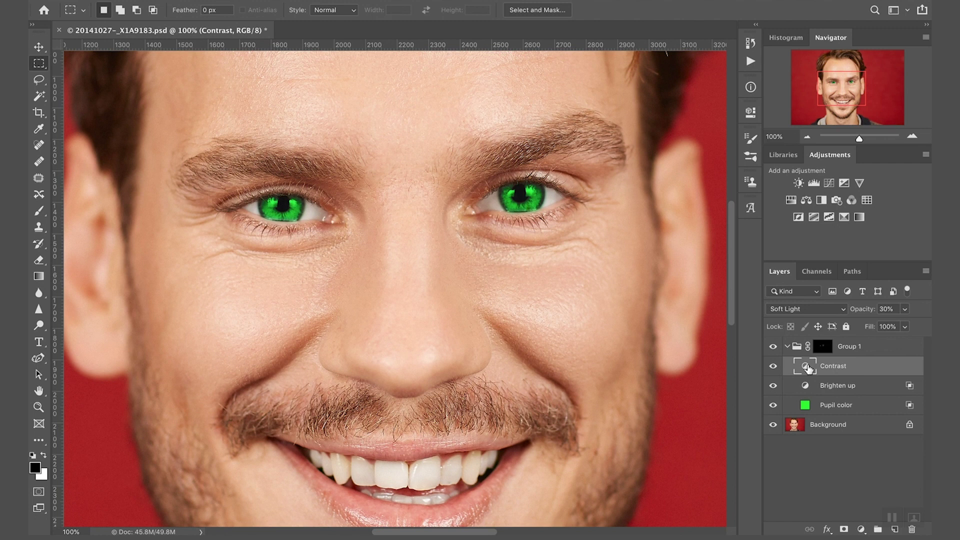
{"action": "left_click", "coordinate": [787, 346]}
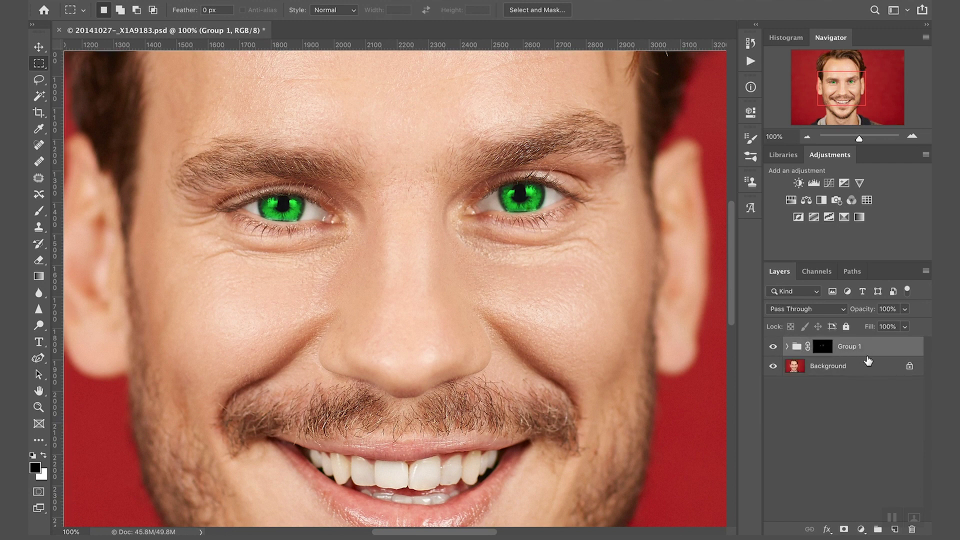
Rename Group 1 to 'Eyes color' and toggle it off and on to compare
{"action": "double_click", "coordinate": [848, 350]}
{"action": "type", "text": "Eyes color"}
{"action": "key", "text": "Return"}
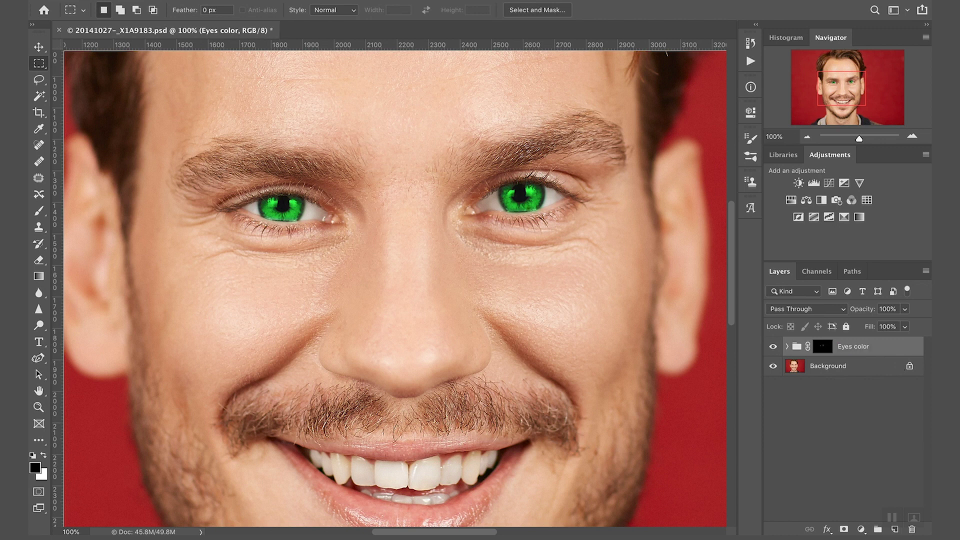
{"action": "left_click", "coordinate": [773, 347]}
{"action": "left_click", "coordinate": [774, 349]}
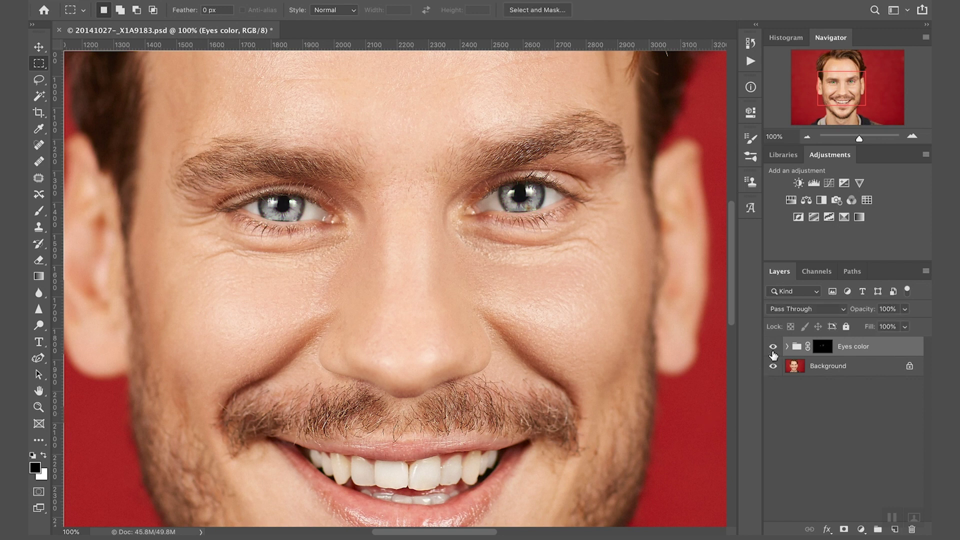
{"action": "left_click", "coordinate": [774, 350]}
Expand the Eyes color group, select its layers down to Pupil color and zoom in
{"action": "left_click", "coordinate": [774, 350]}
{"action": "left_click", "coordinate": [787, 347]}
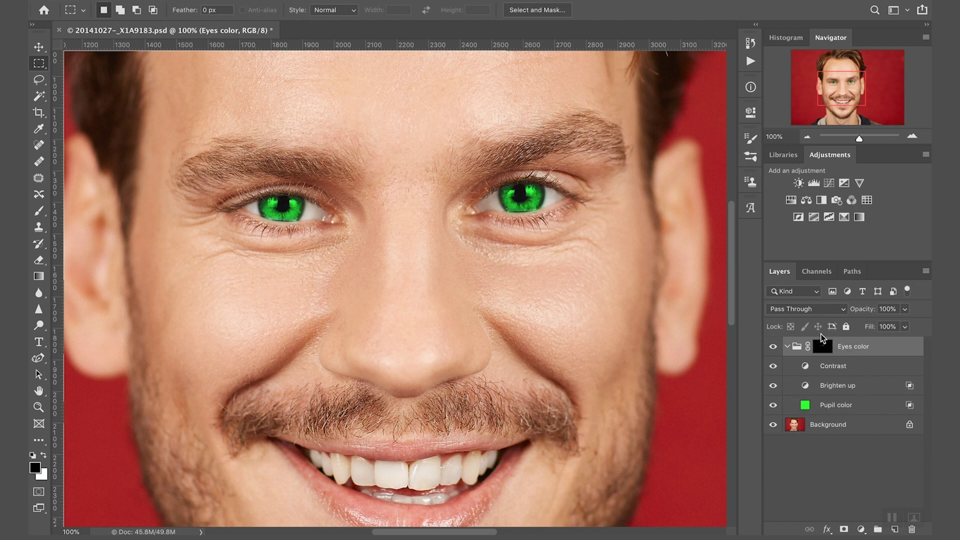
{"action": "left_click", "coordinate": [830, 351]}
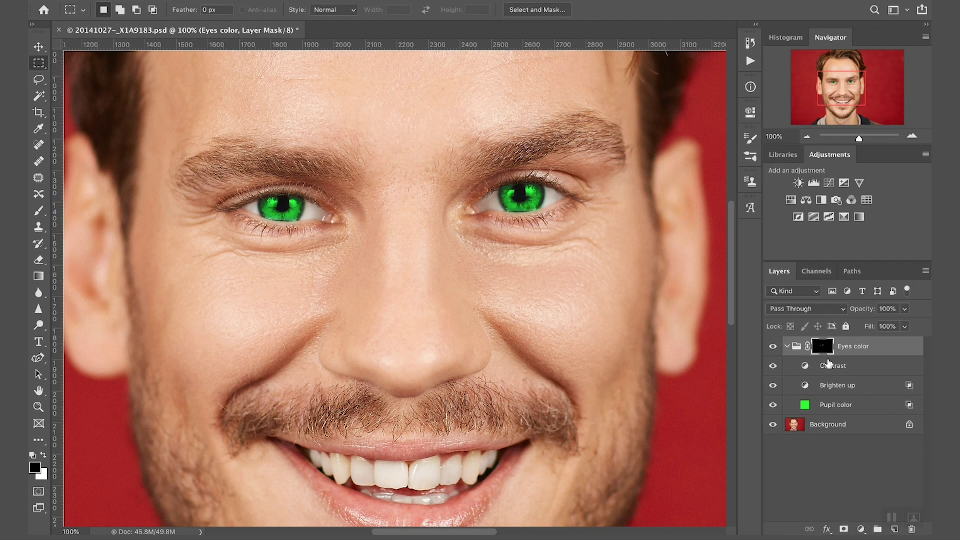
{"action": "left_click", "coordinate": [806, 370]}
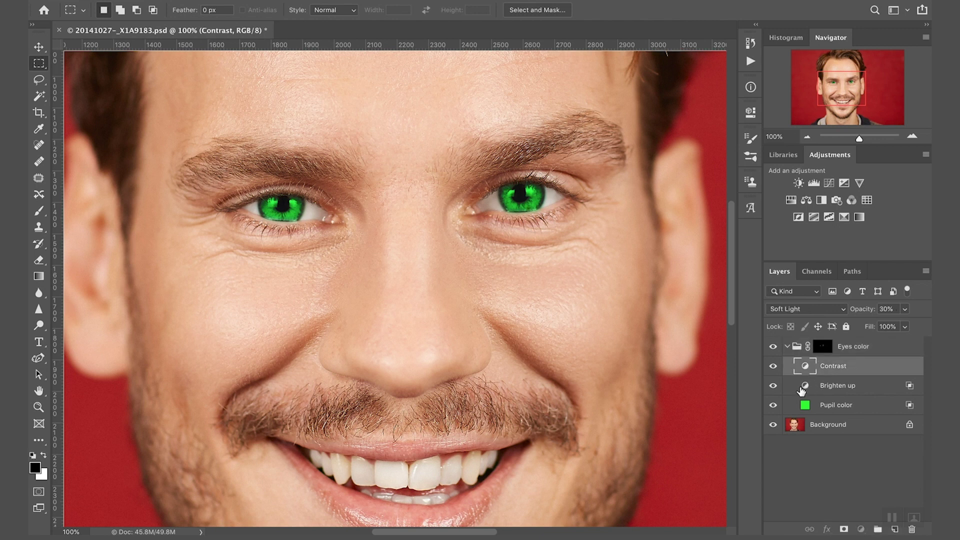
{"action": "left_click", "coordinate": [802, 389]}
{"action": "left_click", "coordinate": [802, 411]}
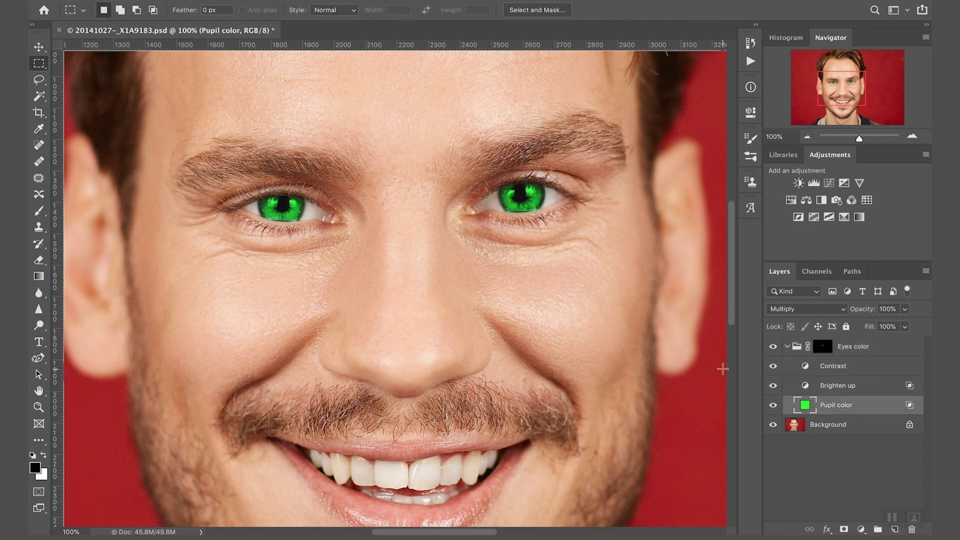
{"action": "key", "text": "ctrl+plus"}
{"action": "key", "text": "ctrl+plus"}
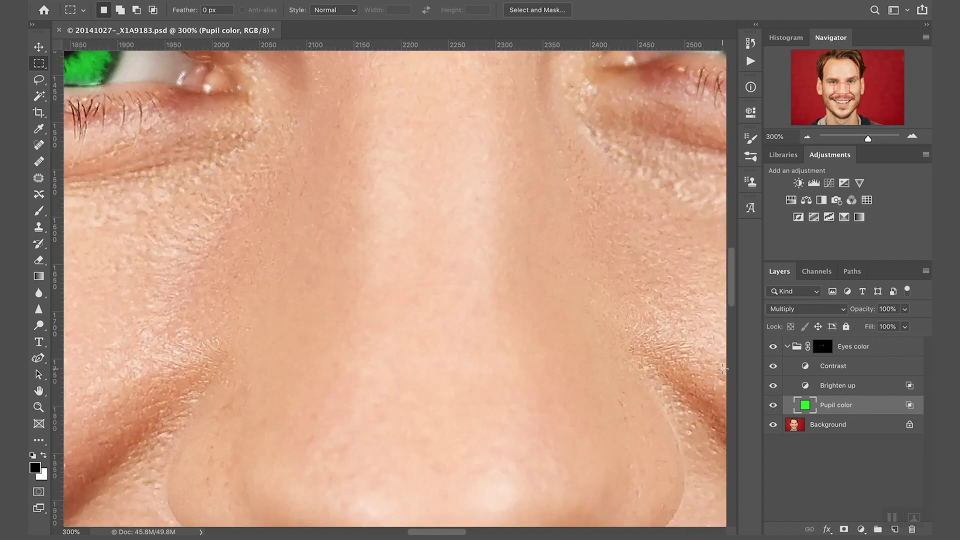
Change the Pupil color fill to pure red (#ff0000) in the Color Picker
{"action": "scroll", "coordinate": [255, 365], "scroll_direction": "right", "scroll_amount": 10}
{"action": "scroll", "coordinate": [255, 365], "scroll_direction": "up", "scroll_amount": 5}
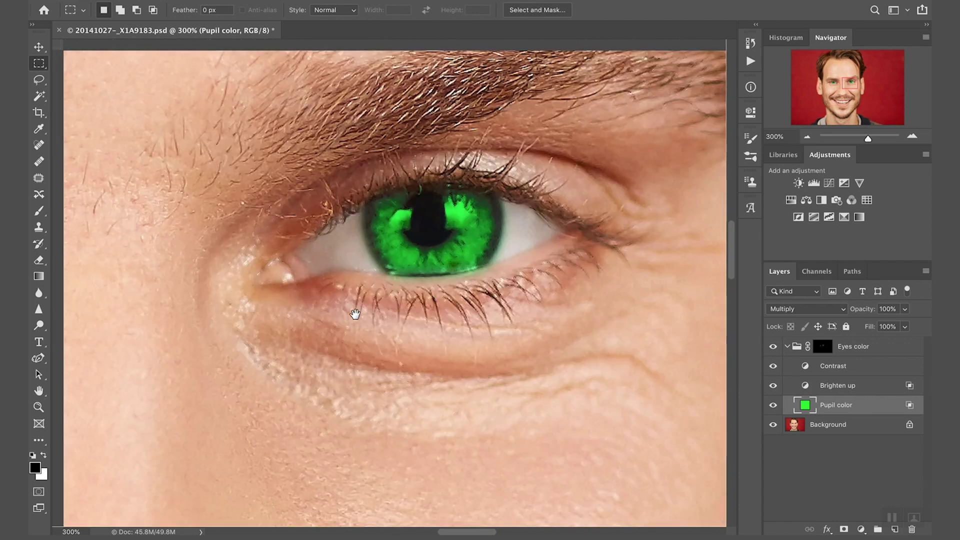
{"action": "scroll", "coordinate": [351, 307], "scroll_direction": "down", "scroll_amount": 1}
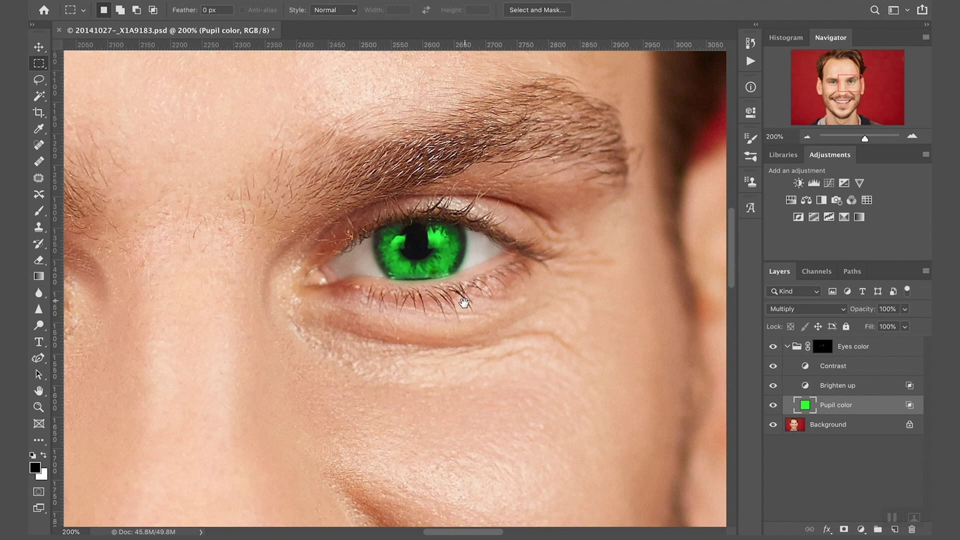
{"action": "left_click_drag", "start_coordinate": [463, 296], "coordinate": [465, 329]}
{"action": "key", "text": "ctrl+r"}
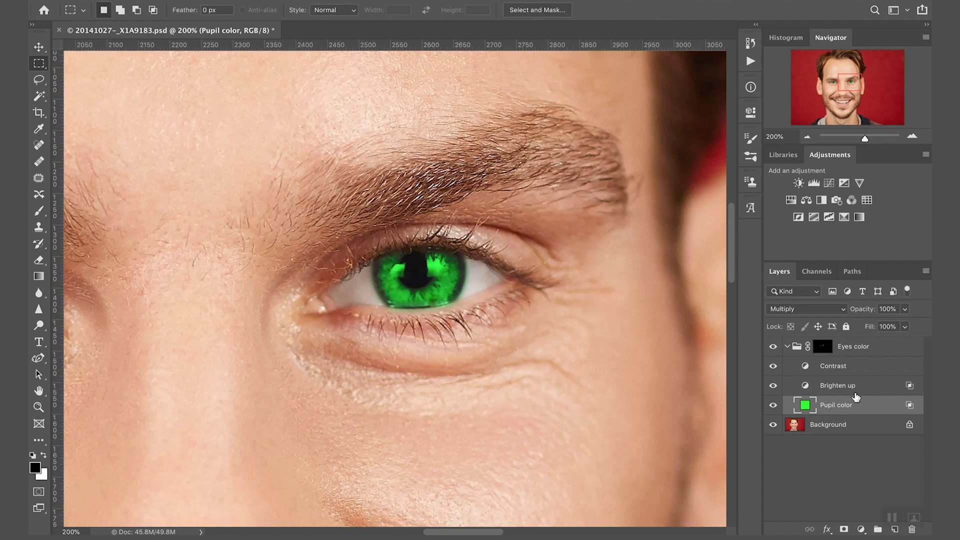
{"action": "double_click", "coordinate": [803, 410]}
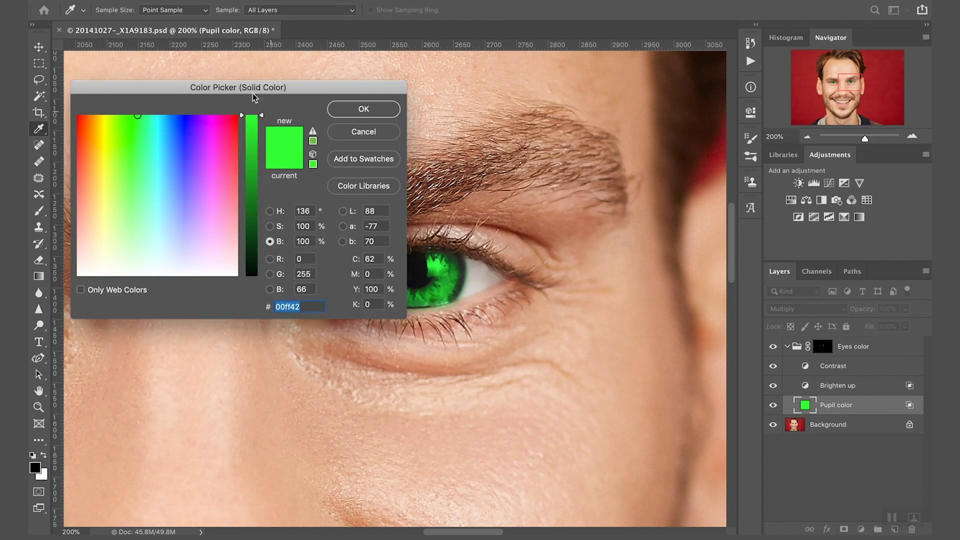
{"action": "left_click_drag", "start_coordinate": [202, 80], "coordinate": [711, 273]}
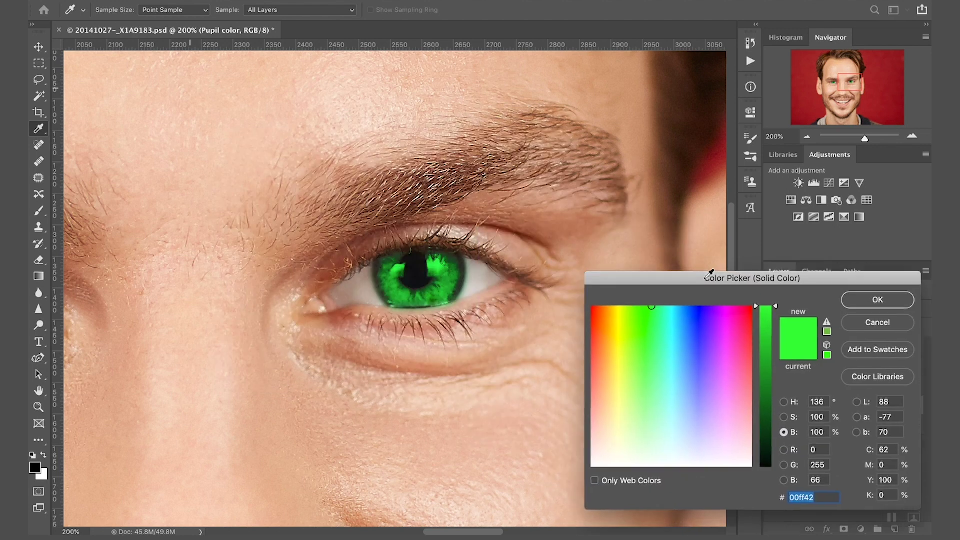
{"action": "left_click_drag", "start_coordinate": [651, 307], "coordinate": [582, 297]}
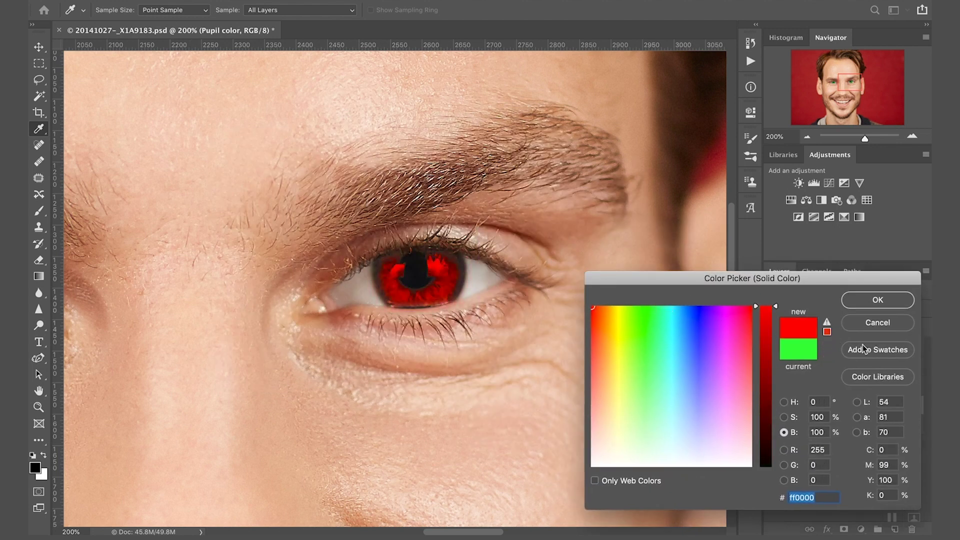
{"action": "left_click", "coordinate": [879, 303]}
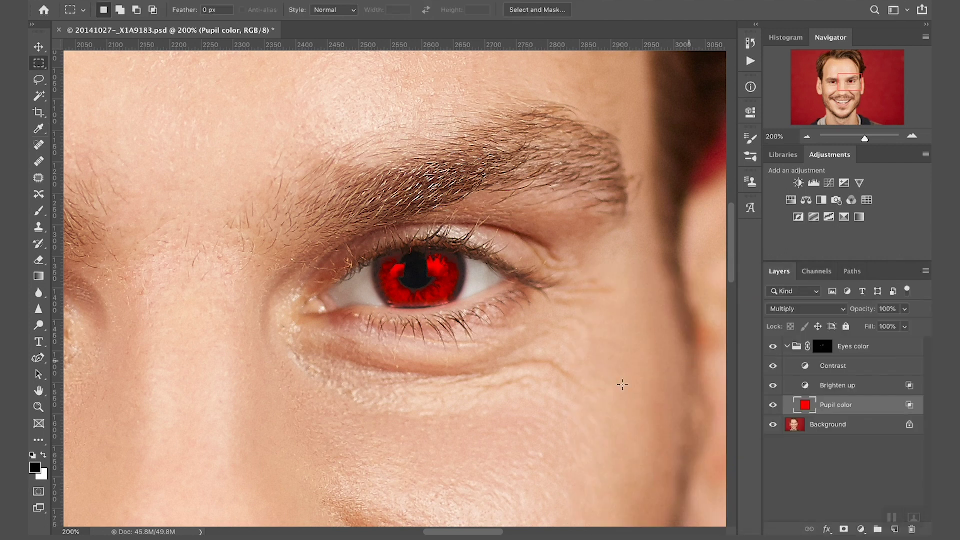
Check Brighten up and Contrast by toggling them, then set Contrast to 10% opacity
{"action": "left_click", "coordinate": [773, 388]}
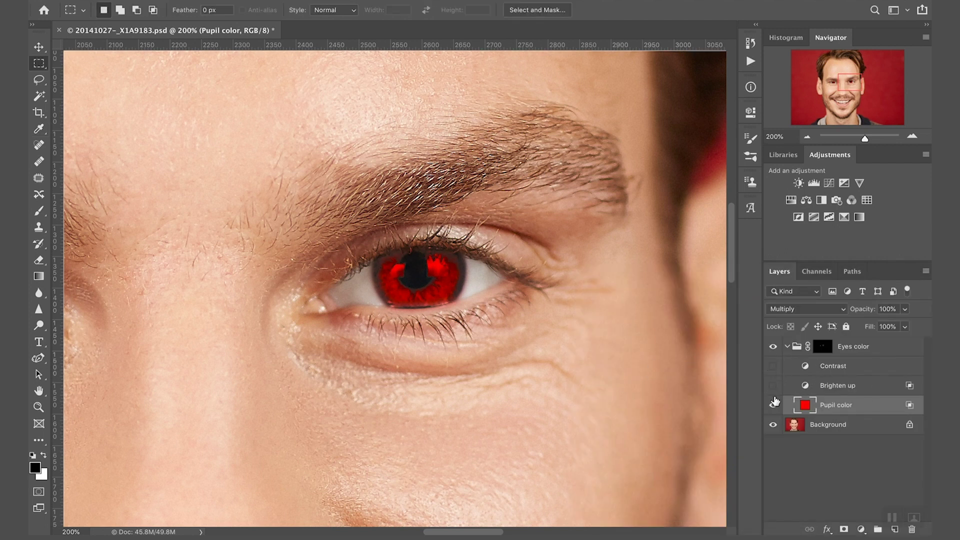
{"action": "left_click", "coordinate": [774, 387]}
{"action": "left_click", "coordinate": [805, 396]}
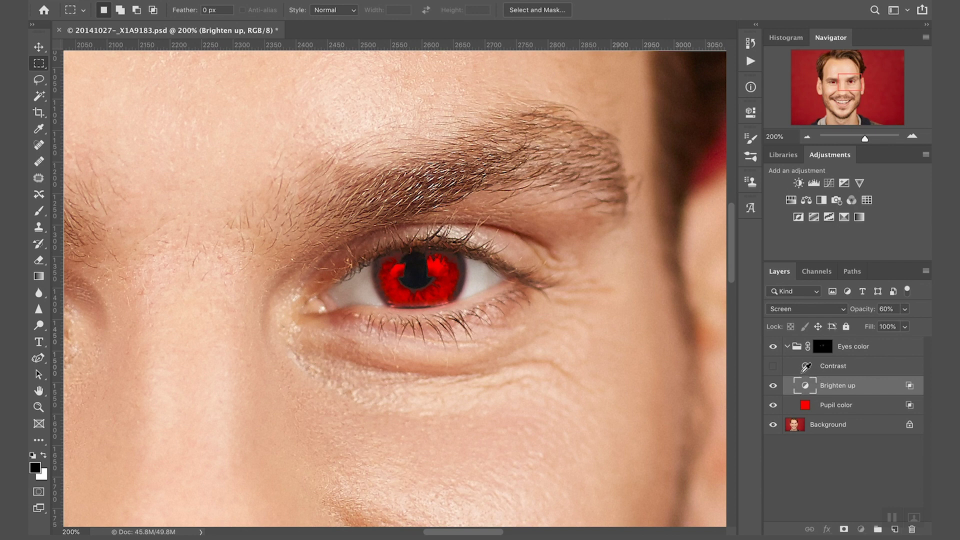
{"action": "left_click", "coordinate": [805, 366]}
{"action": "left_click", "coordinate": [773, 366]}
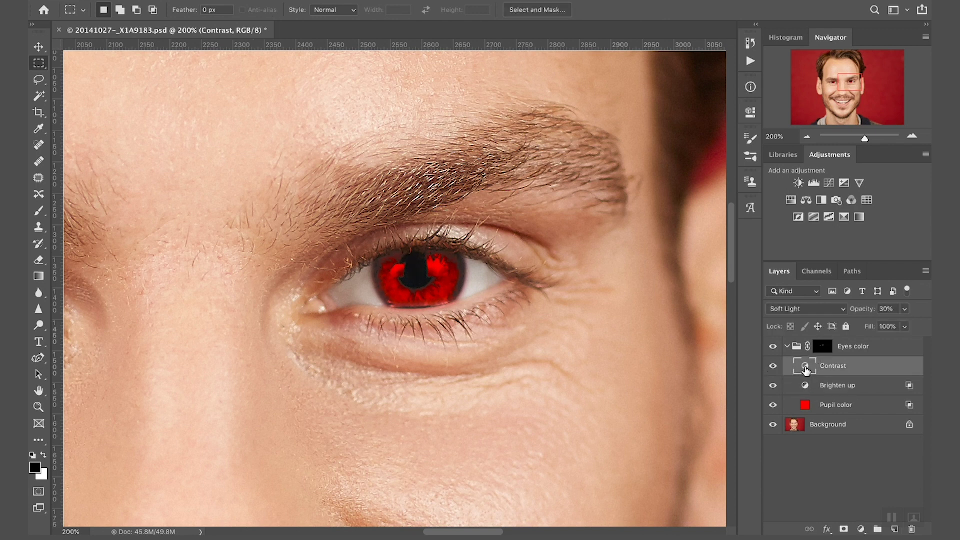
{"action": "key", "text": "1"}
Collapse Eyes color, fit the portrait on screen and compare with the group off and on
{"action": "left_click", "coordinate": [789, 347]}
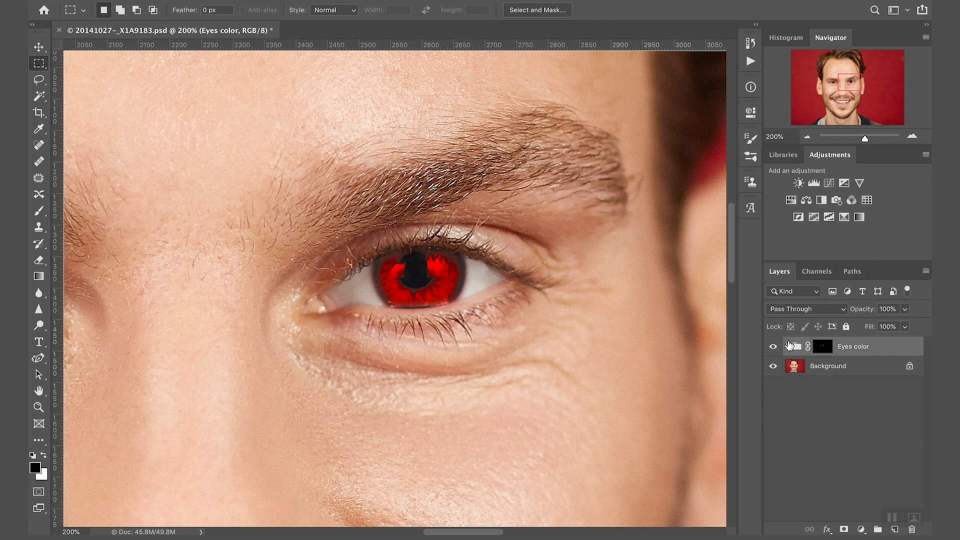
{"action": "key", "text": "ctrl+0"}
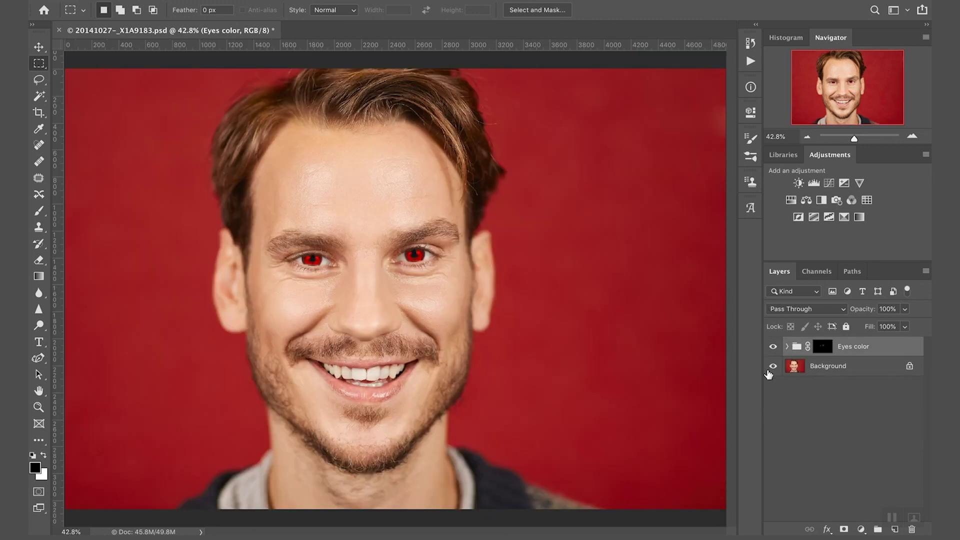
{"action": "left_click", "coordinate": [774, 347]}
{"action": "left_click", "coordinate": [774, 346]}
{"action": "left_click", "coordinate": [787, 347]}
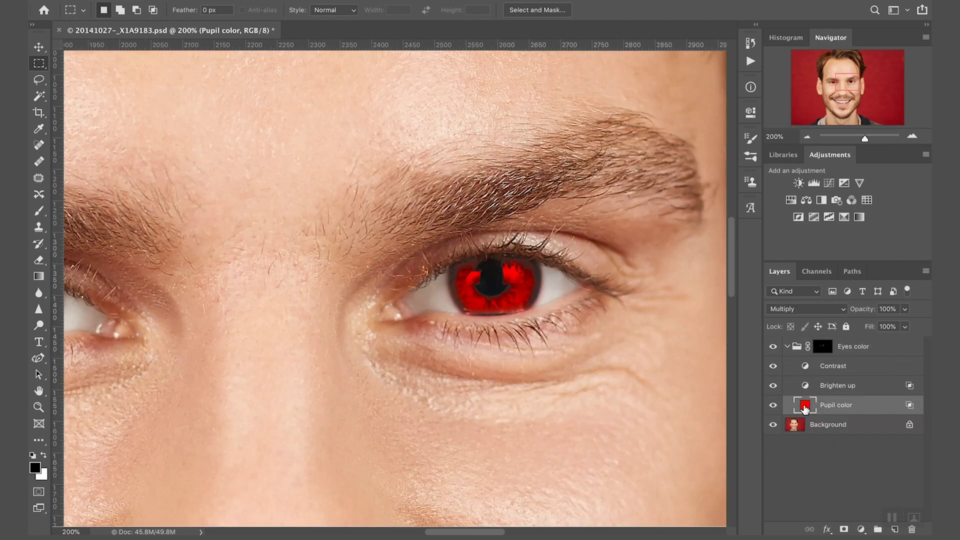
Try cyan, green, blue and pinkish-red for the Pupil color fill, settling on bright cyan #00e4ff
{"action": "double_click", "coordinate": [805, 406]}
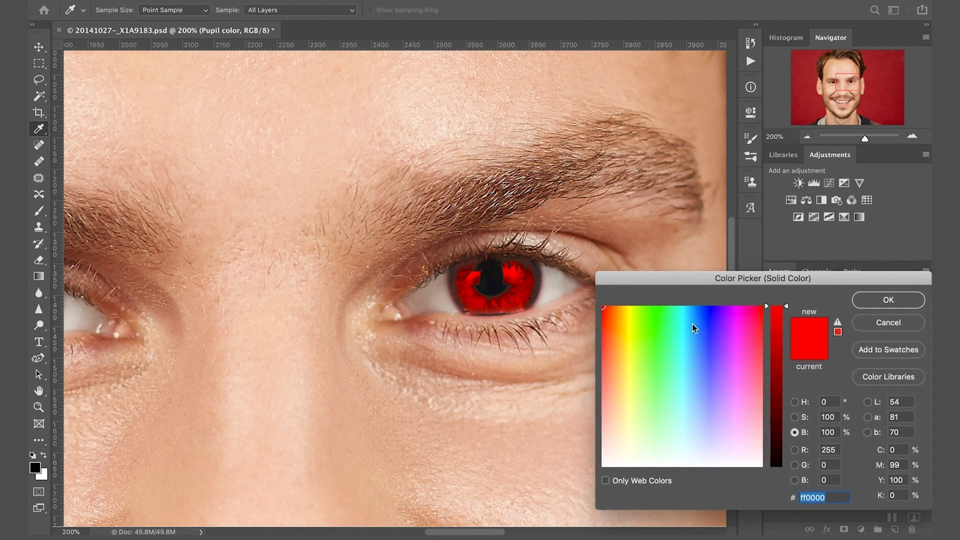
{"action": "mouse_move", "coordinate": [684, 306]}
{"action": "left_mouse_down"}
{"action": "mouse_move", "coordinate": [679, 344]}
{"action": "mouse_move", "coordinate": [680, 304]}
{"action": "left_mouse_up"}
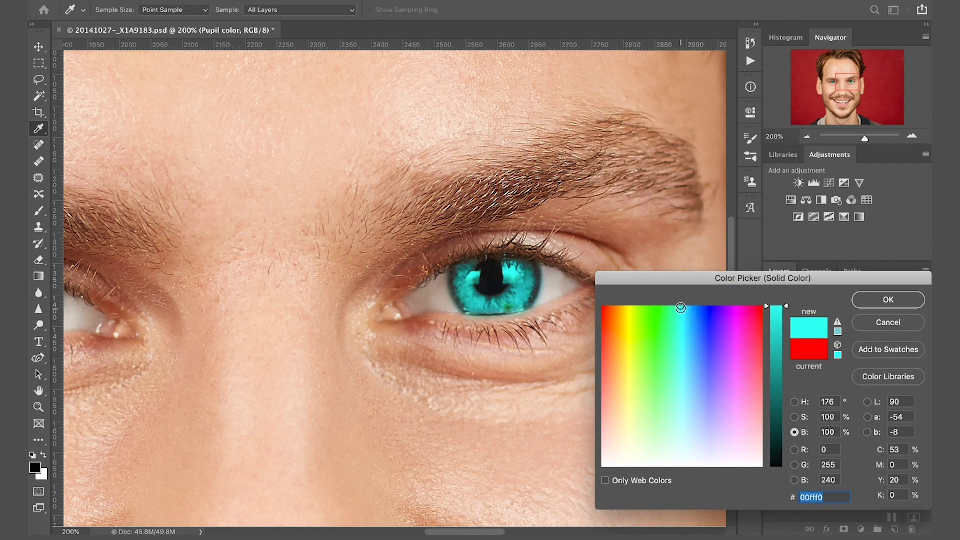
{"action": "mouse_move", "coordinate": [680, 309]}
{"action": "left_mouse_down"}
{"action": "mouse_move", "coordinate": [614, 303]}
{"action": "mouse_move", "coordinate": [738, 303]}
{"action": "mouse_move", "coordinate": [676, 299]}
{"action": "left_mouse_up"}
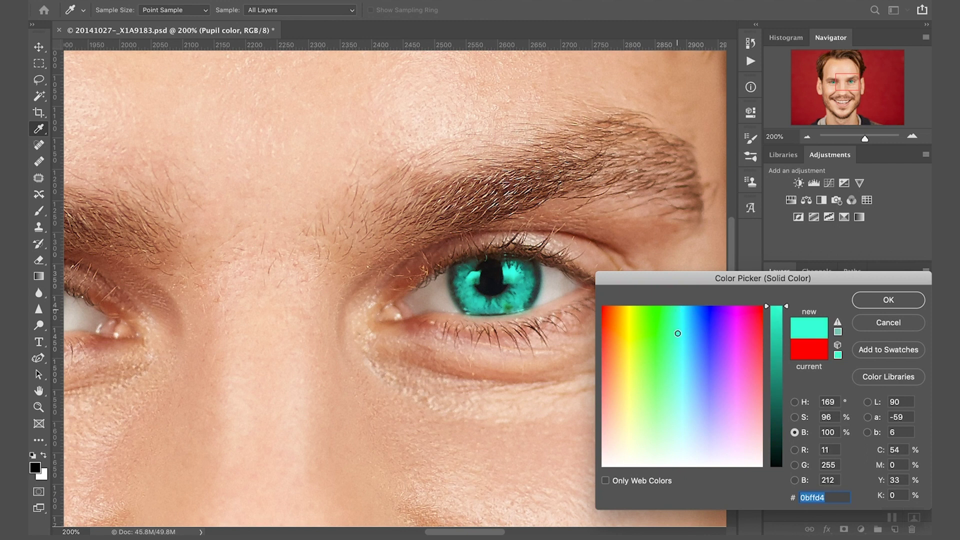
{"action": "mouse_move", "coordinate": [678, 315]}
{"action": "left_mouse_down"}
{"action": "mouse_move", "coordinate": [702, 300]}
{"action": "mouse_move", "coordinate": [576, 288]}
{"action": "left_mouse_up"}
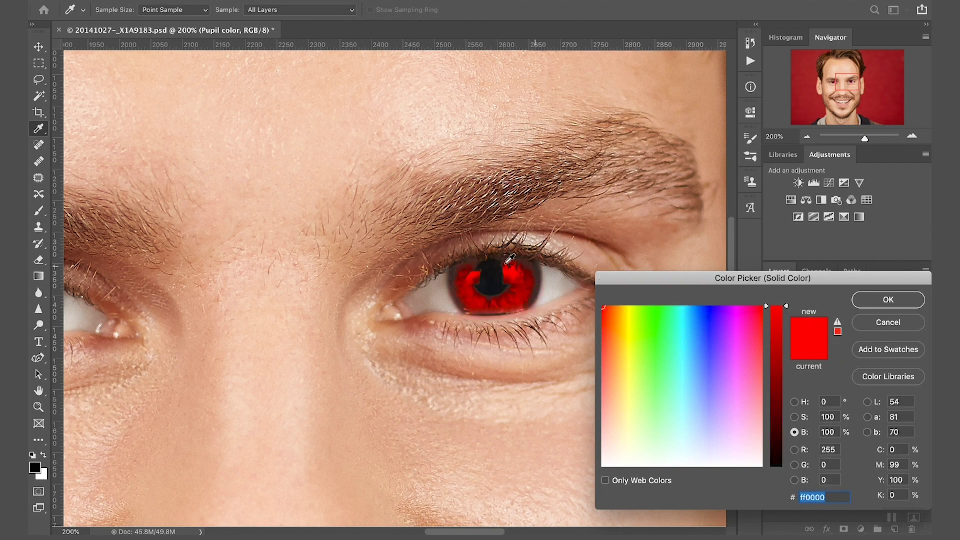
{"action": "mouse_move", "coordinate": [605, 310]}
{"action": "left_mouse_down"}
{"action": "mouse_move", "coordinate": [588, 439]}
{"action": "mouse_move", "coordinate": [701, 295]}
{"action": "left_mouse_up"}
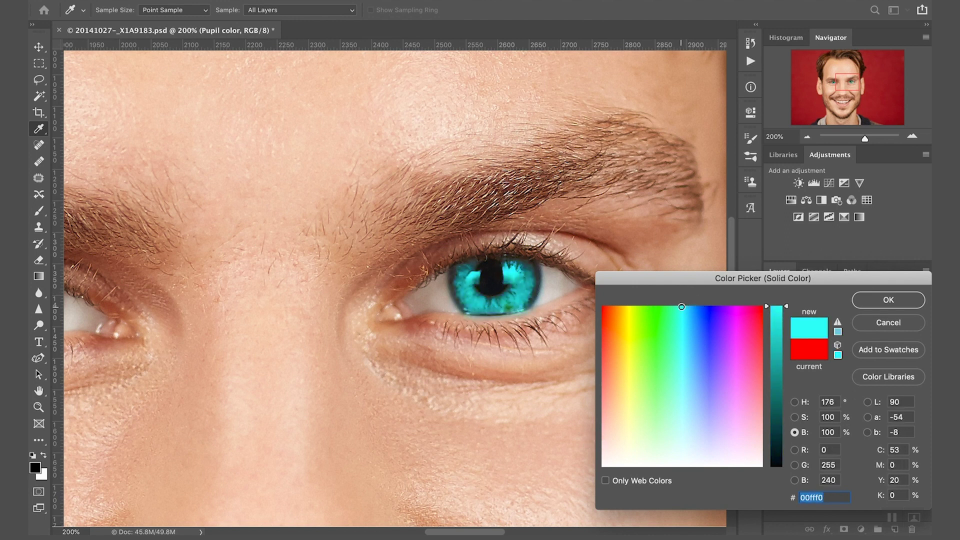
{"action": "left_click", "coordinate": [688, 305]}
{"action": "mouse_move", "coordinate": [688, 305]}
{"action": "left_mouse_down"}
{"action": "mouse_move", "coordinate": [690, 458]}
{"action": "mouse_move", "coordinate": [689, 308]}
{"action": "left_mouse_up"}
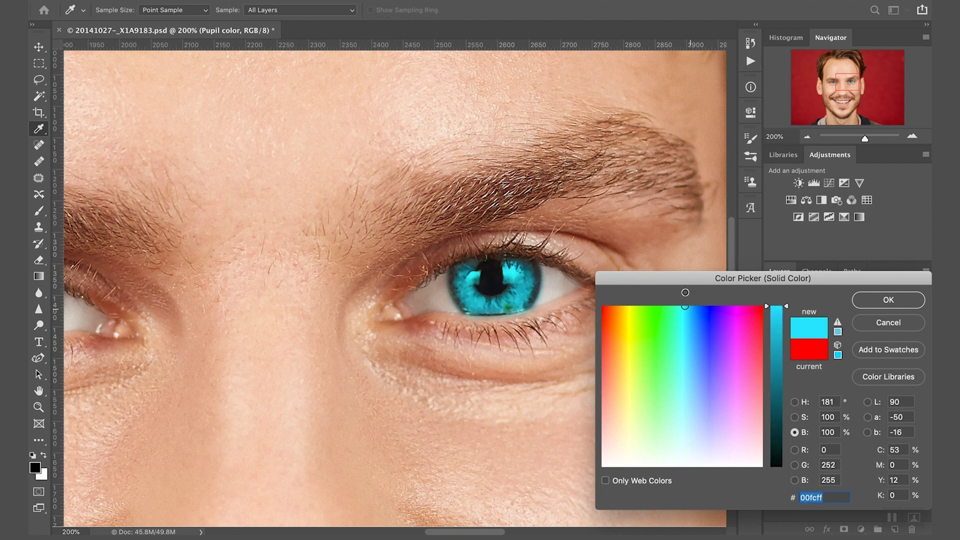
{"action": "left_click", "coordinate": [888, 300]}
Zoom out to see both turquoise irises in the portrait
{"action": "key", "text": "ctrl+minus"}
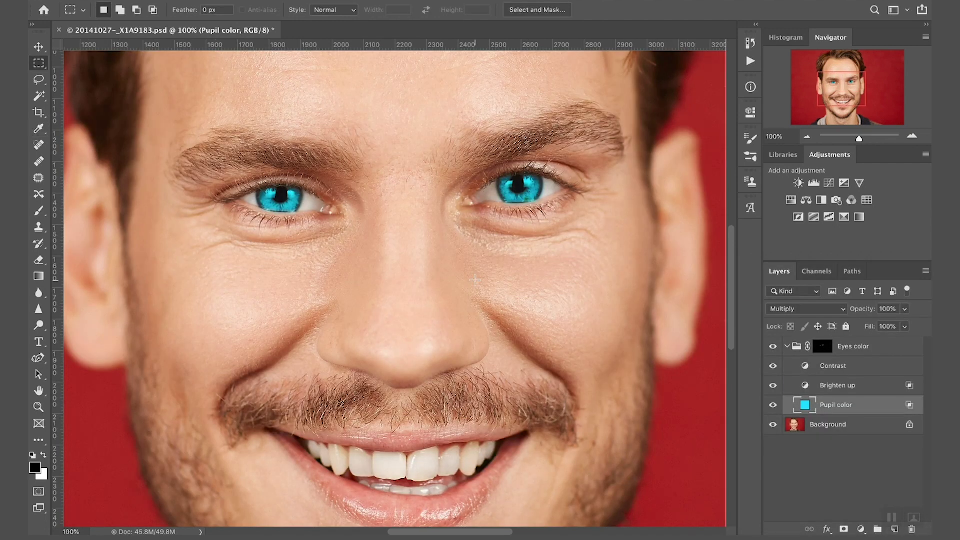